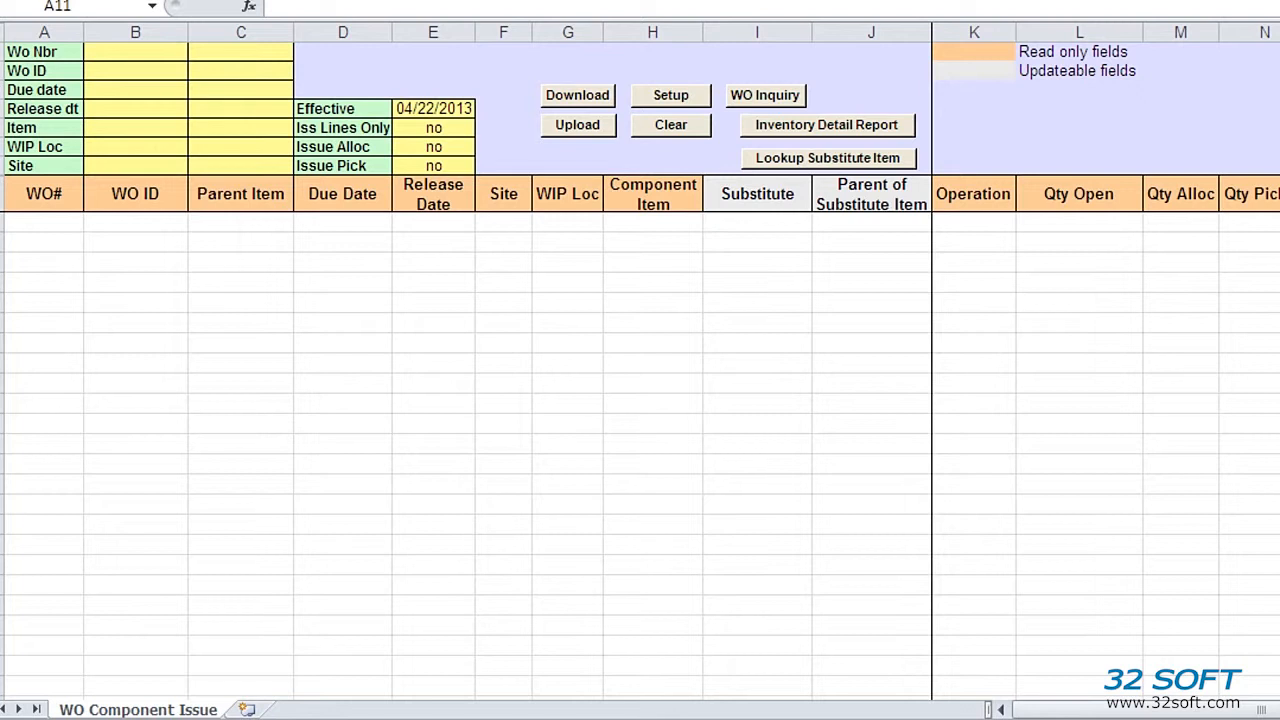
# Step: Choose the 32Soft test database in the connection setup
pyautogui.click(672, 124)
pyautogui.click(676, 110)
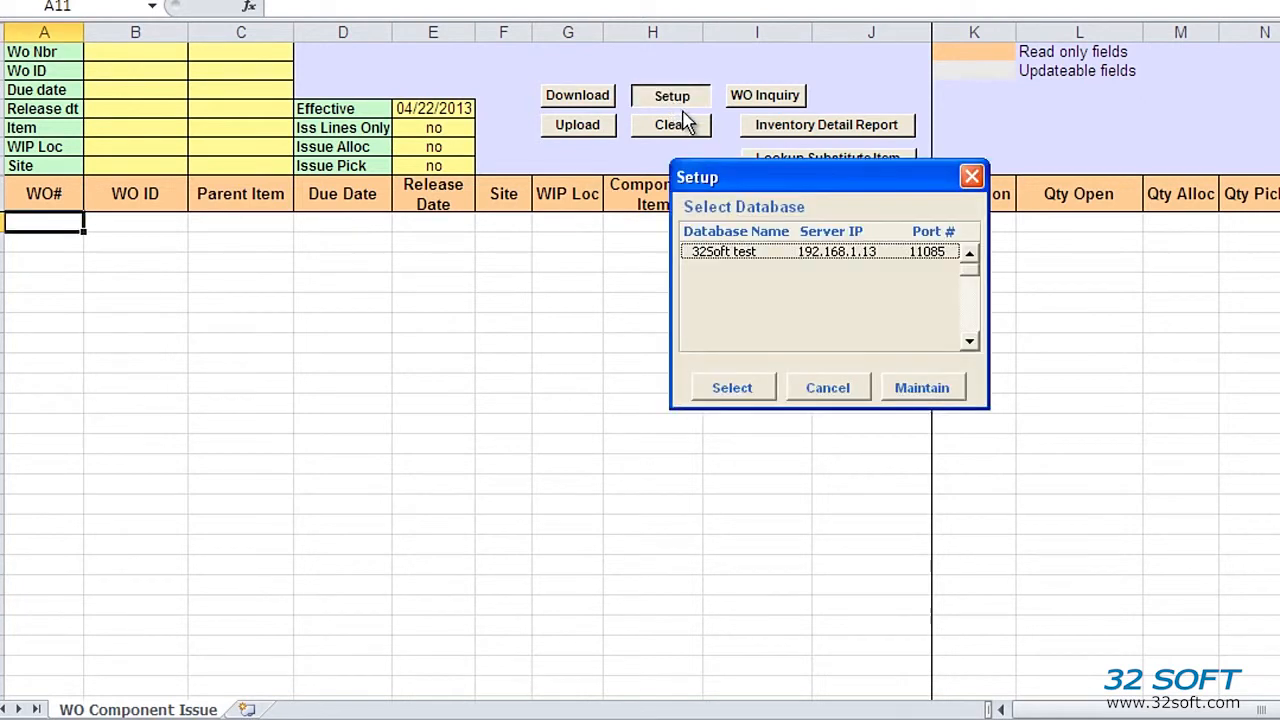
pyautogui.click(833, 255)
pyautogui.click(748, 388)
pyautogui.click(830, 405)
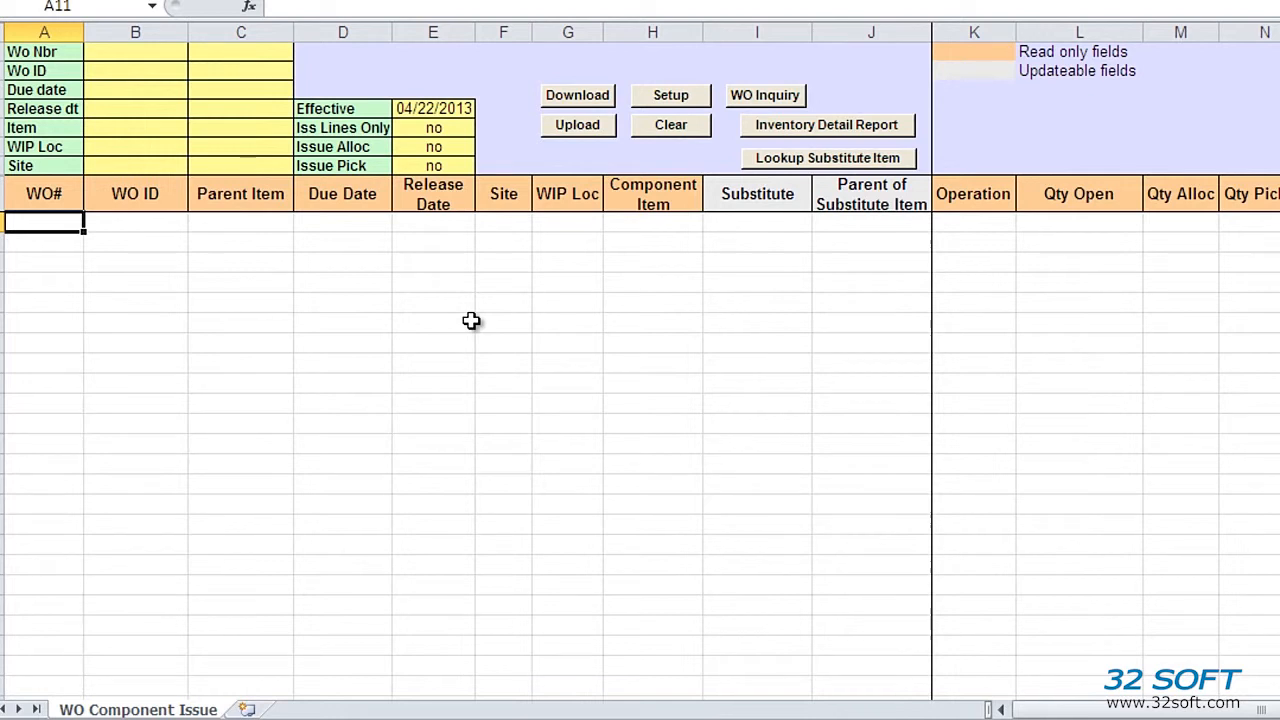
# Step: Review the available filter criteria, from Wo Nbr, Wo ID, Due date and Release dt to Item, WIP Loc and Site
pyautogui.click(43, 56)
pyautogui.click(48, 70)
pyautogui.click(60, 89)
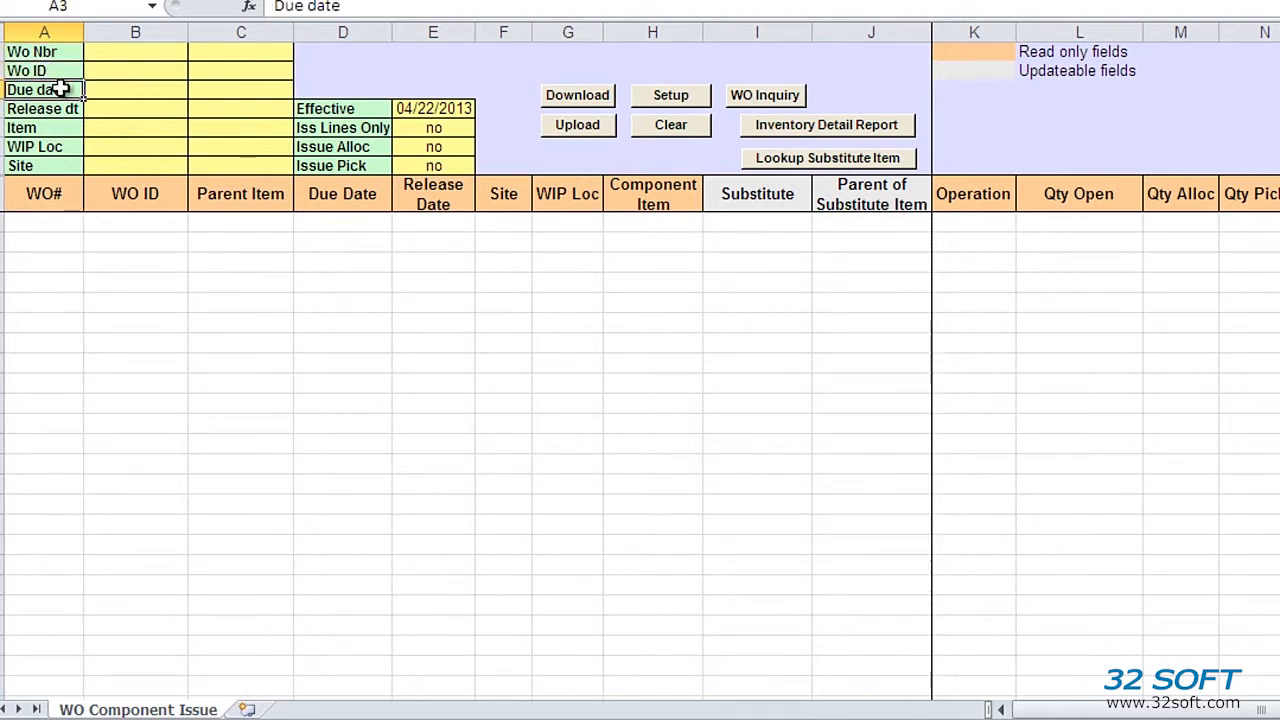
pyautogui.click(54, 114)
pyautogui.click(30, 131)
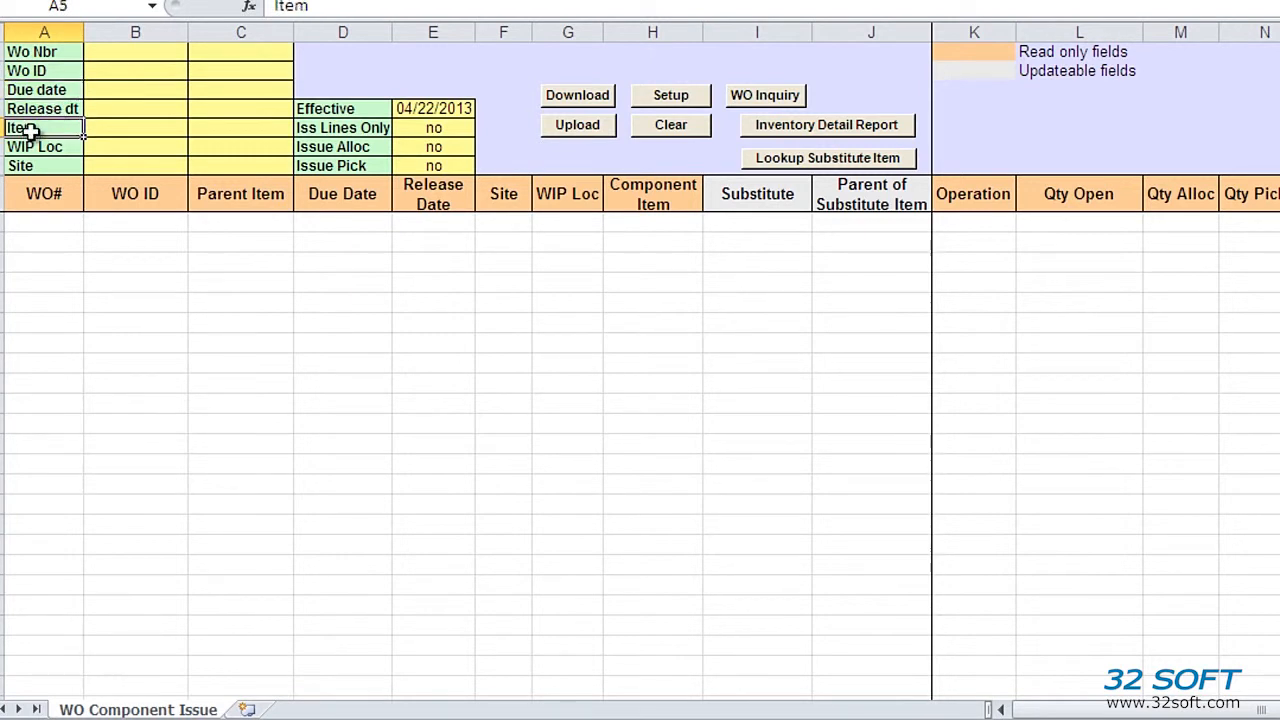
pyautogui.click(33, 148)
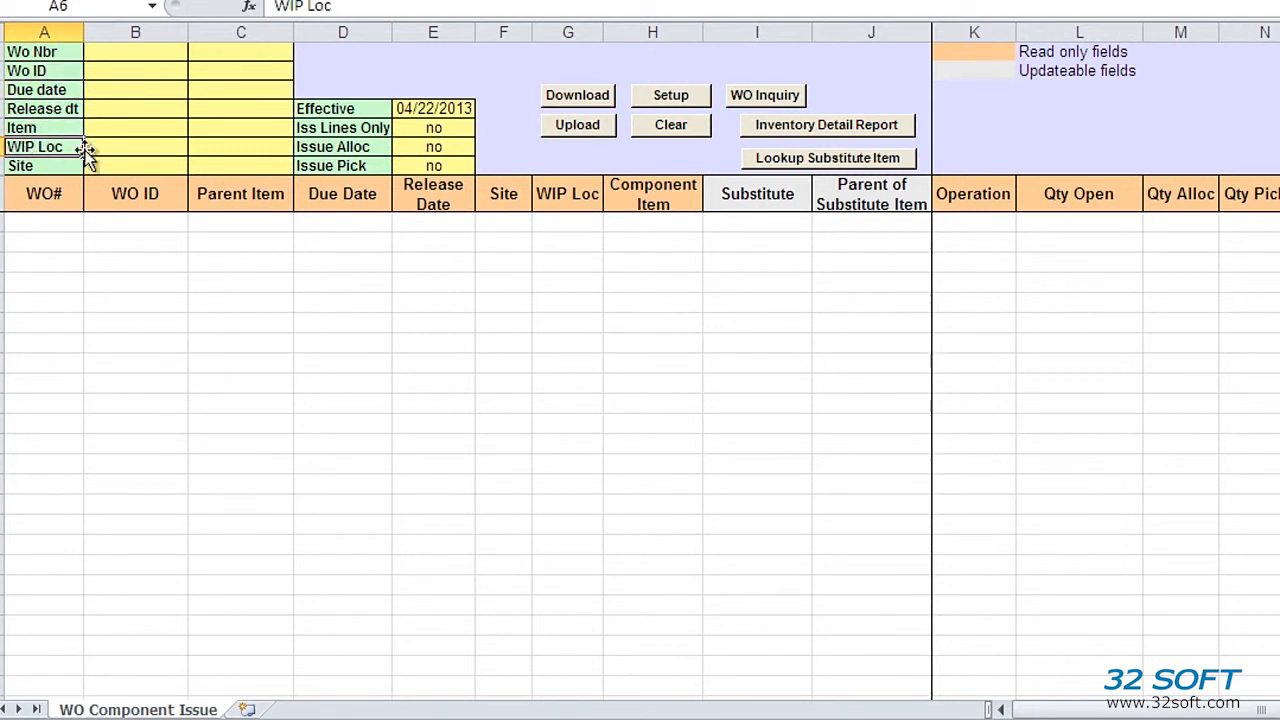
pyautogui.click(20, 165)
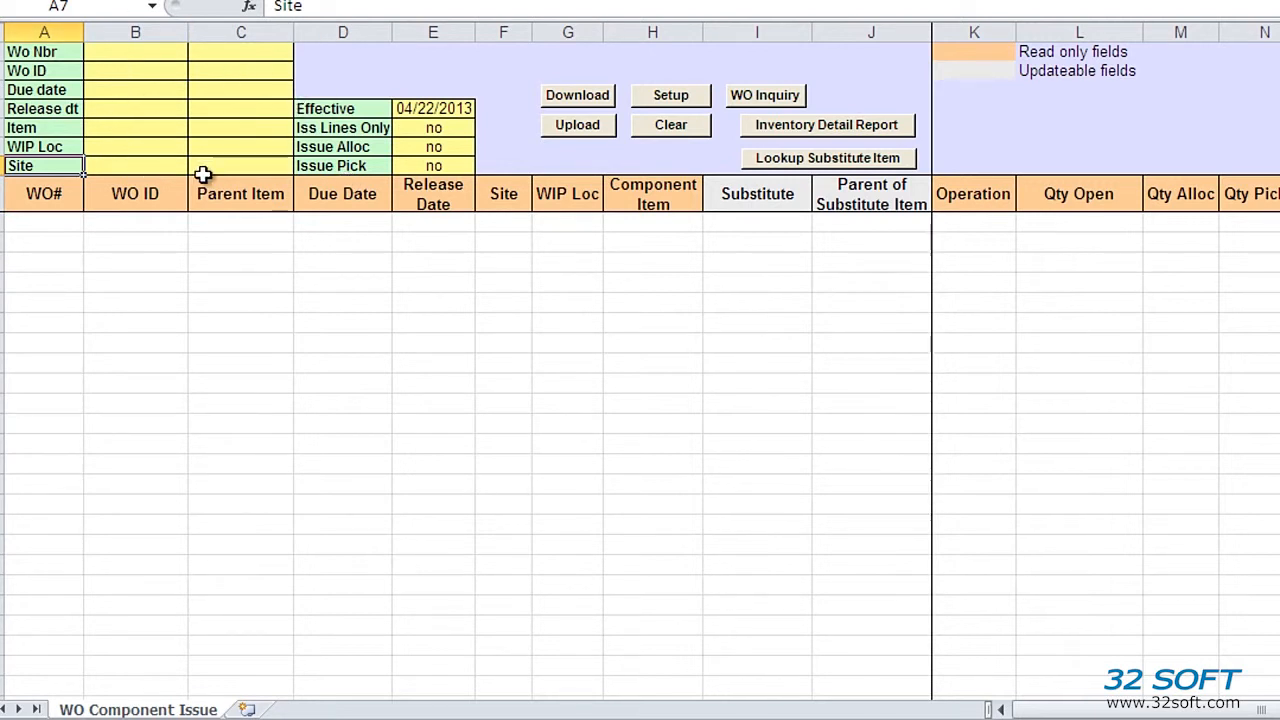
# Step: Download the work order components, logging in to QAD with the user ID and password in the QP domain
pyautogui.click(578, 97)
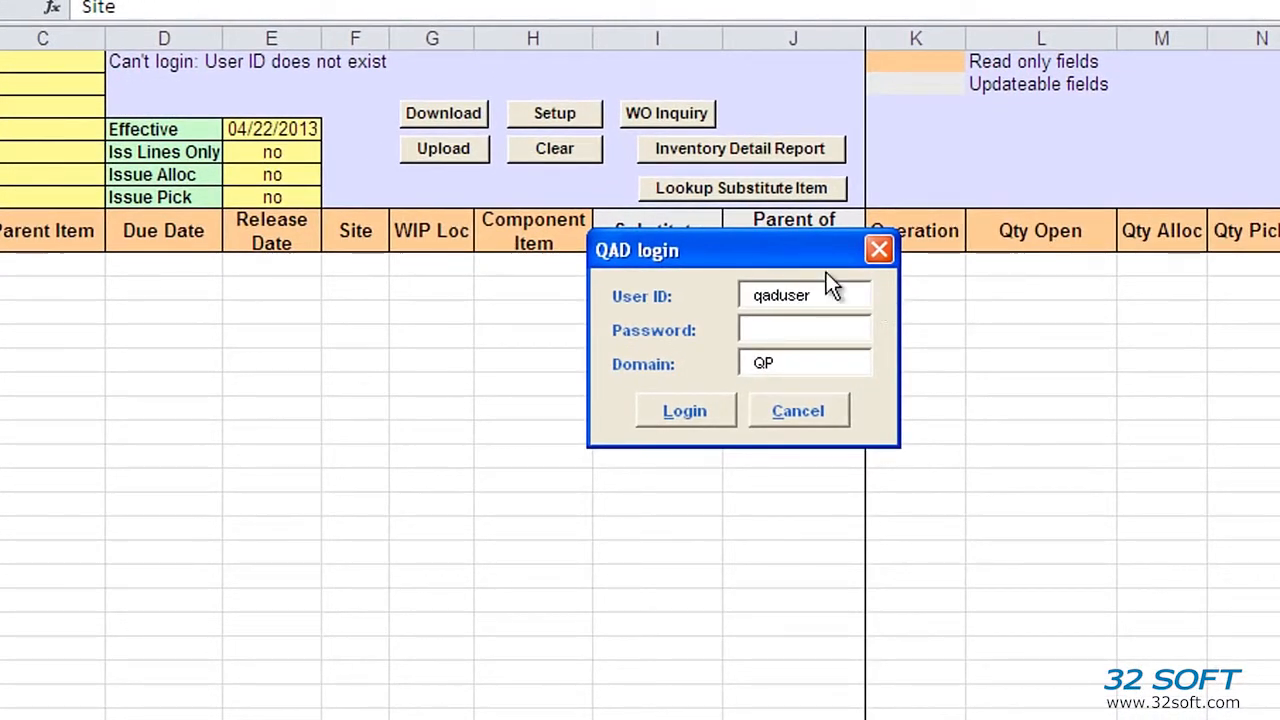
pyautogui.hotkey('shift', 'Home')
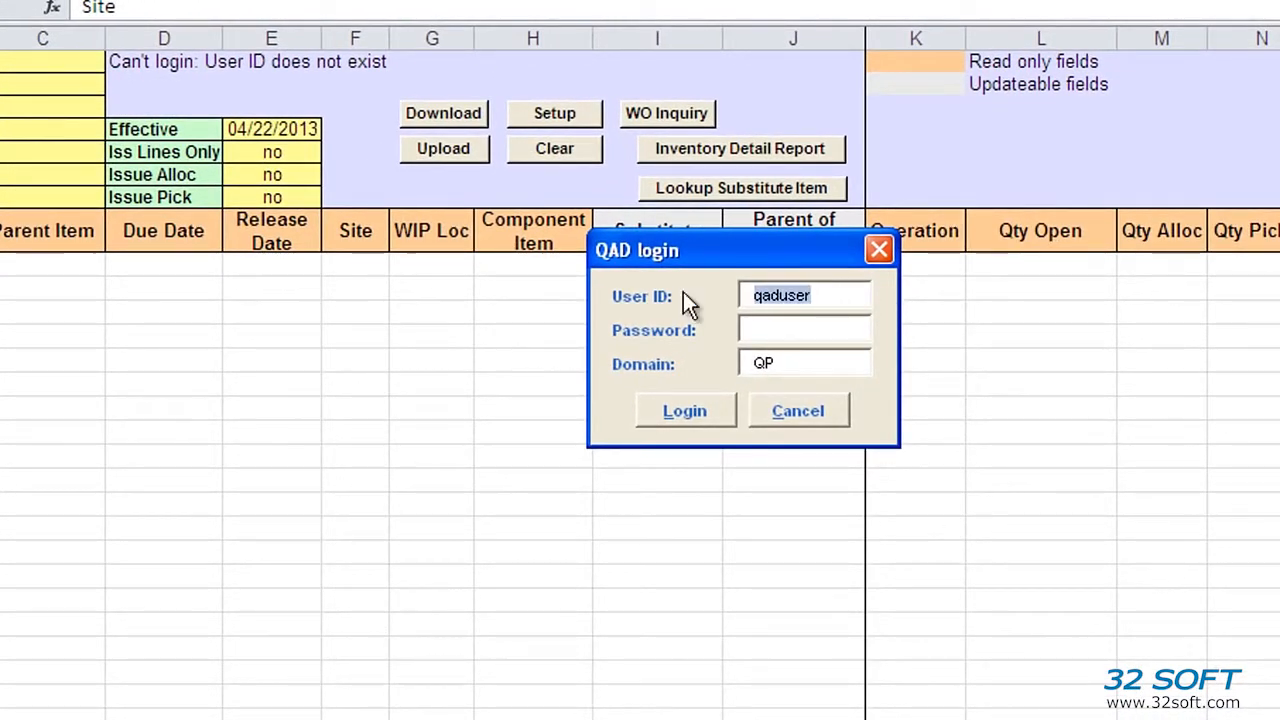
pyautogui.write('mfg')
pyautogui.press('Tab')
pyautogui.write('******')
pyautogui.press('Tab')
pyautogui.press('Tab')
pyautogui.press('Return')
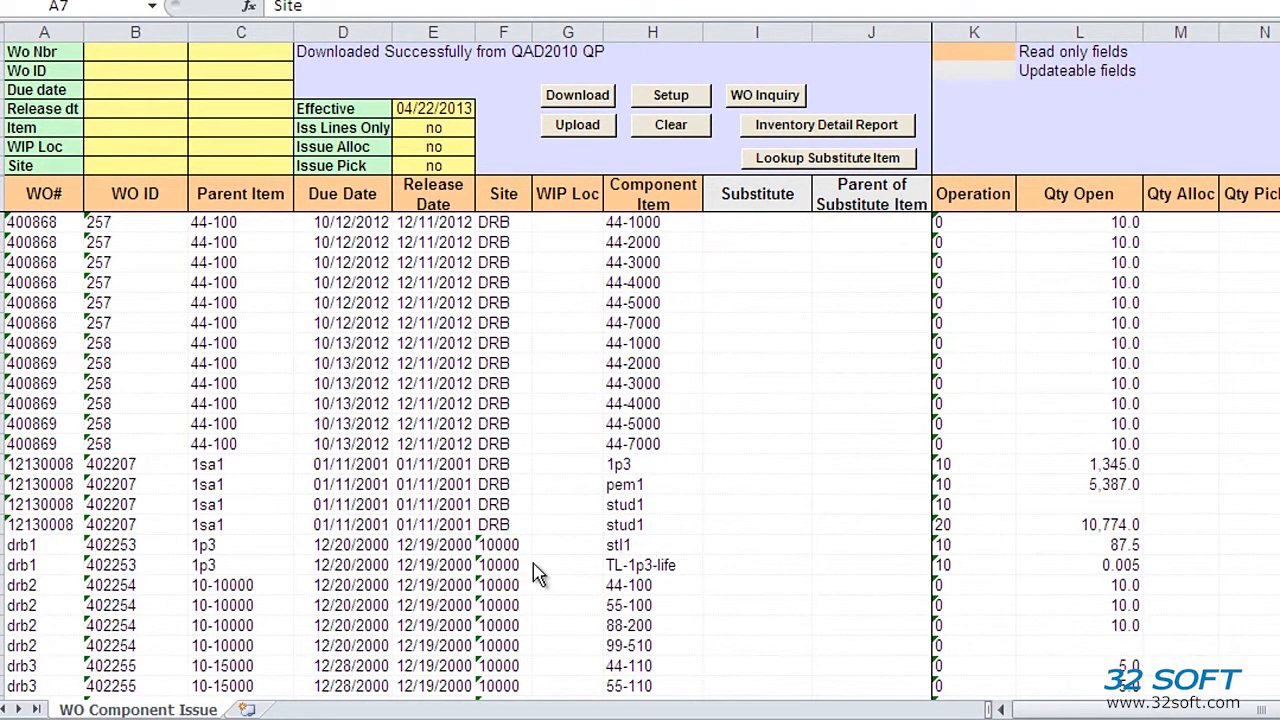
# Step: Copy site 10000 from the downloaded rows into both the from and to cells of the Site filter
pyautogui.click(514, 550)
pyautogui.click(503, 545)
pyautogui.hotkey('ctrl', 'c')
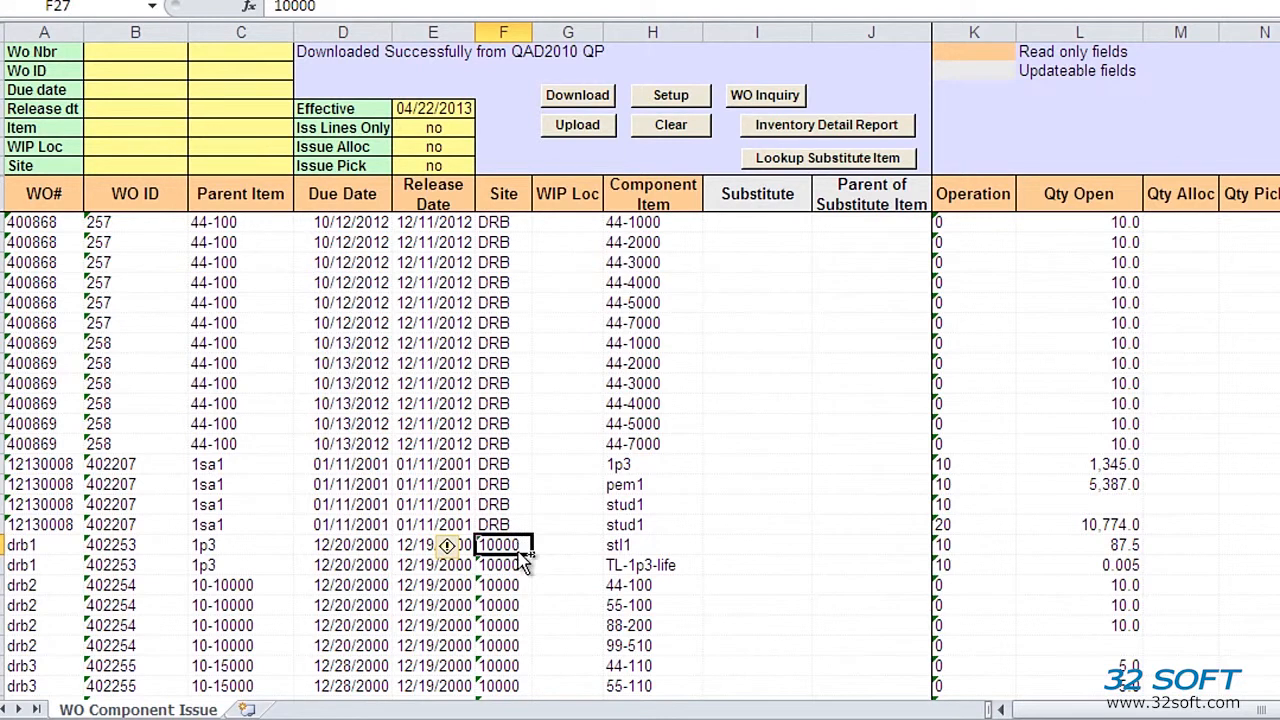
pyautogui.click(120, 164)
pyautogui.hotkey('ctrl', 'v')
pyautogui.press('Tab')
pyautogui.hotkey('ctrl', 'v')
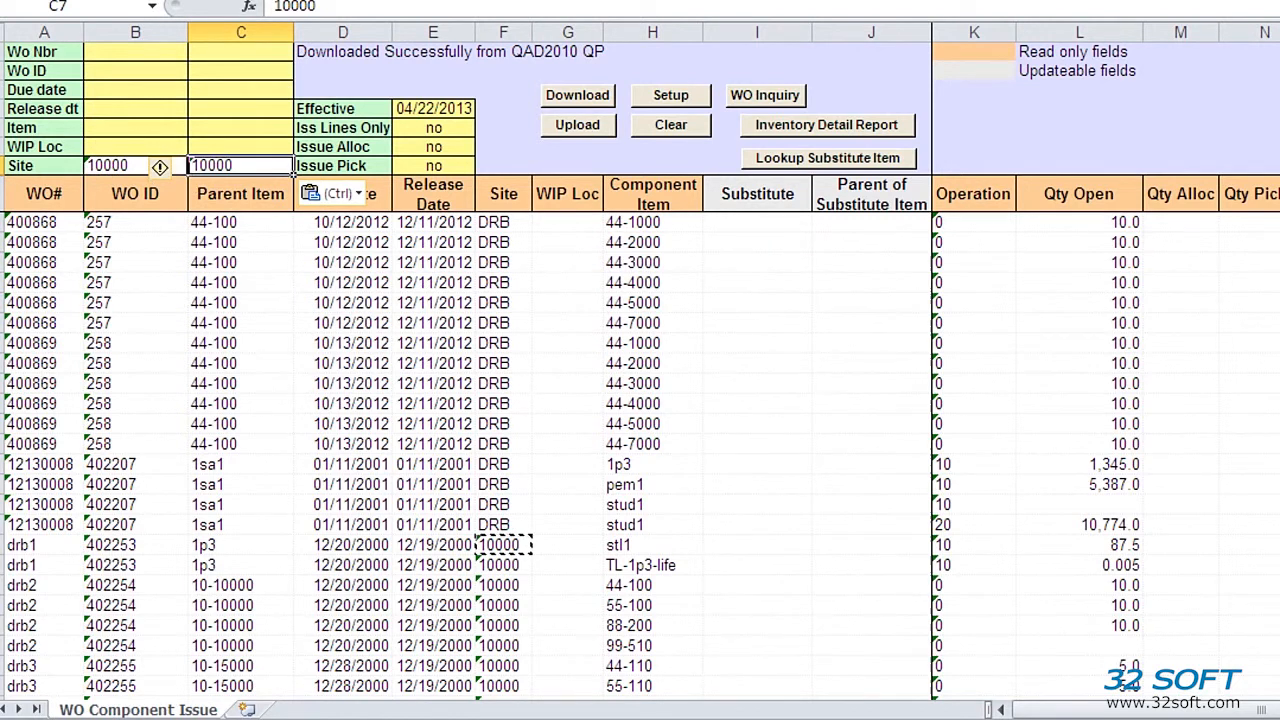
# Step: Copy the last two work order numbers in the list into the from and to cells of the Wo Nbr filter
pyautogui.scroll(-10, 640, 450)
pyautogui.scroll(-15, 707, 579)
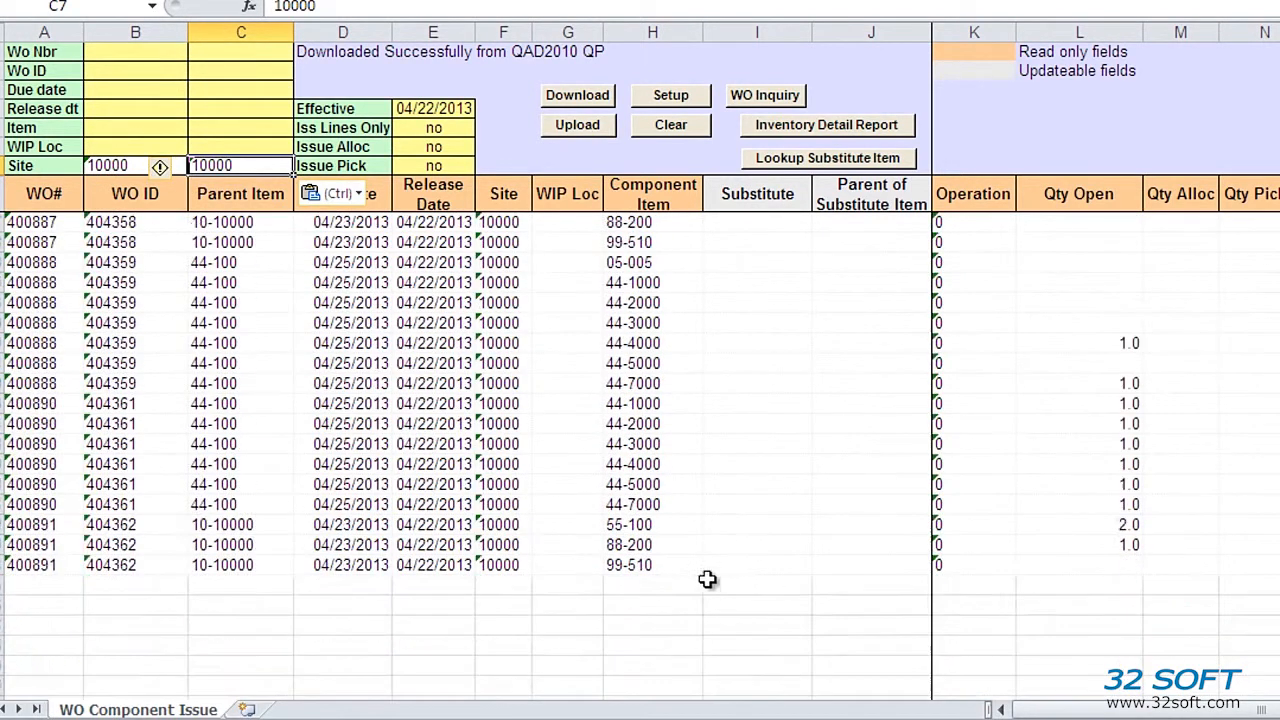
pyautogui.click(50, 404)
pyautogui.hotkey('ctrl', 'c')
pyautogui.click(120, 55)
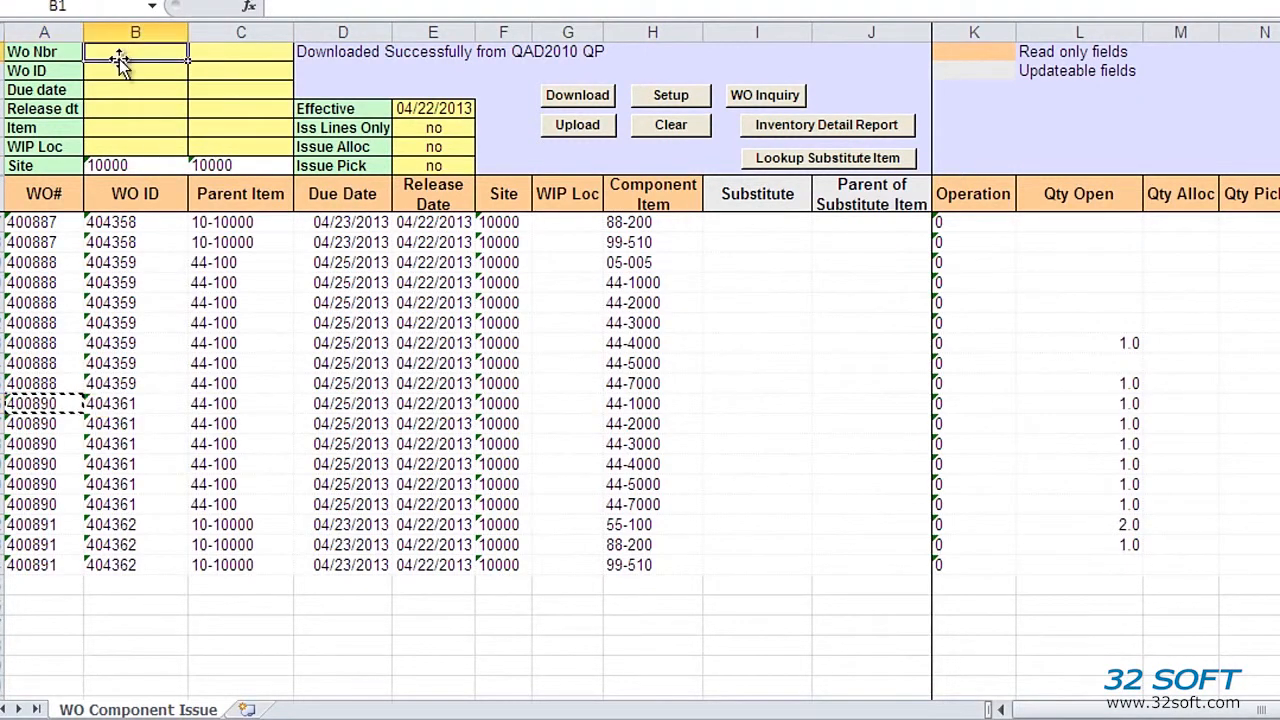
pyautogui.hotkey('ctrl', 'v')
pyautogui.click(45, 524)
pyautogui.hotkey('ctrl', 'c')
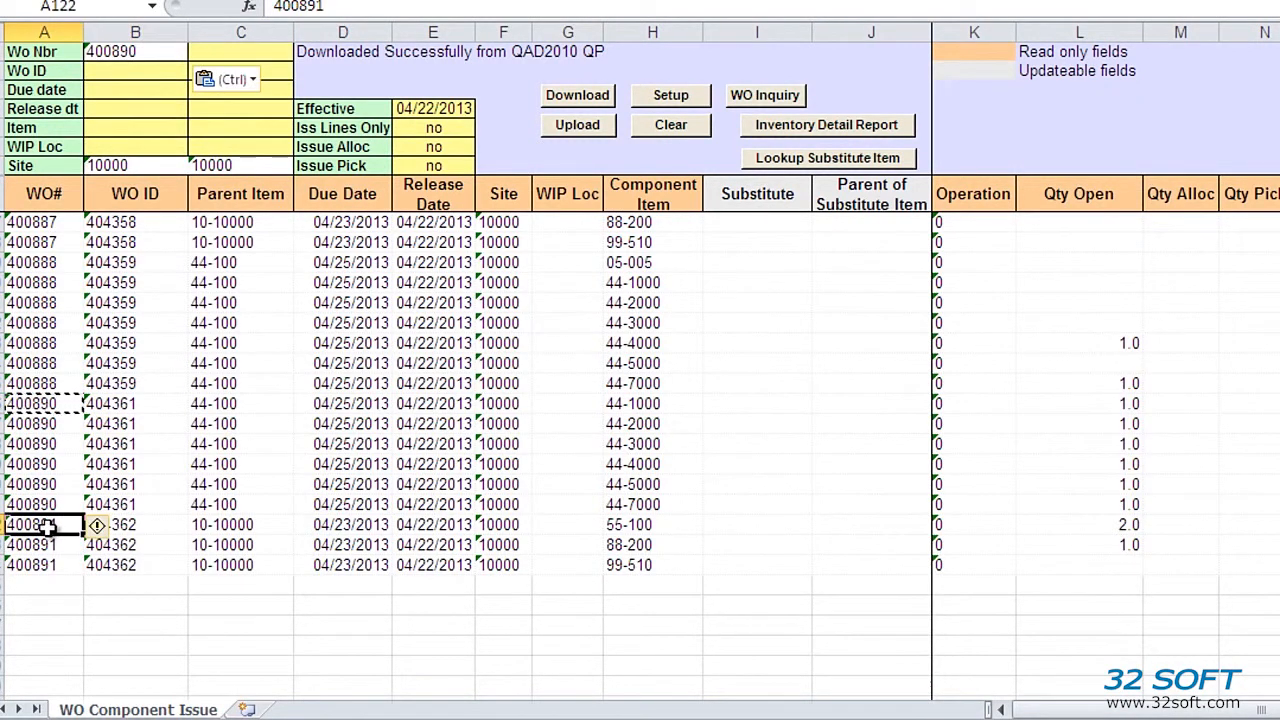
pyautogui.click(215, 47)
pyautogui.hotkey('ctrl', 'v')
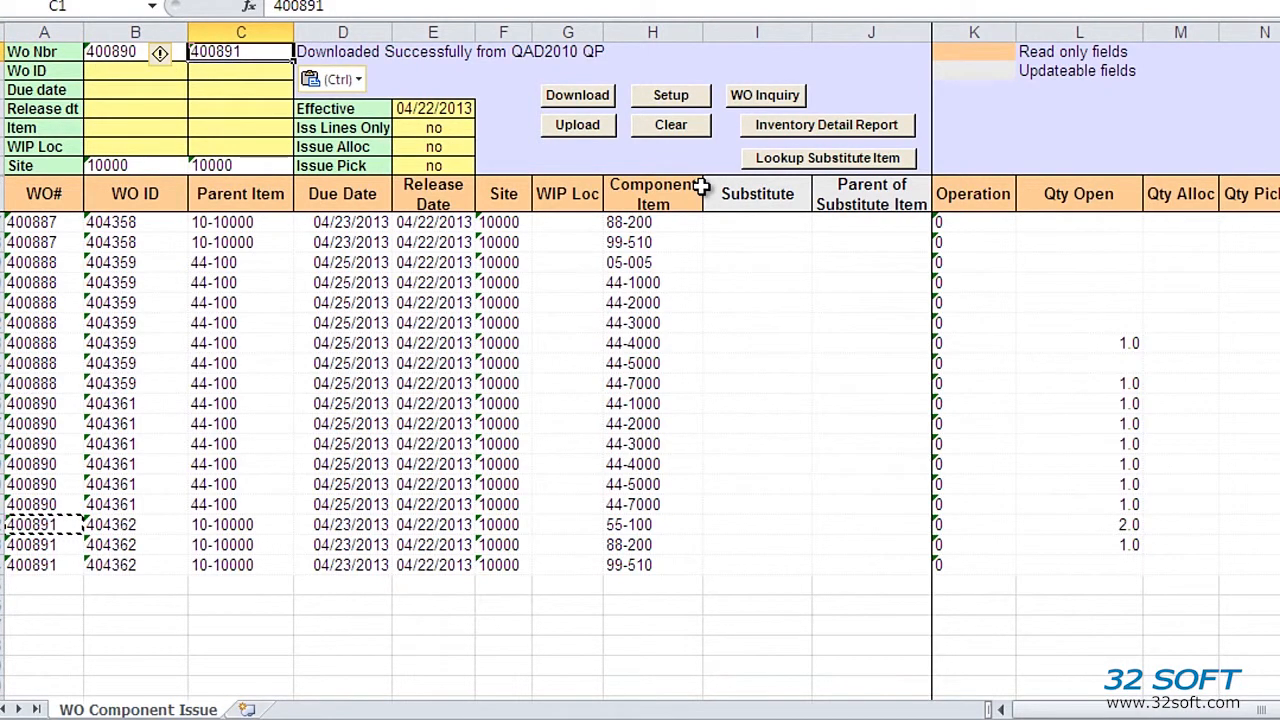
# Step: Download the component lines matching the filters and open the work order inquiry
pyautogui.click(577, 96)
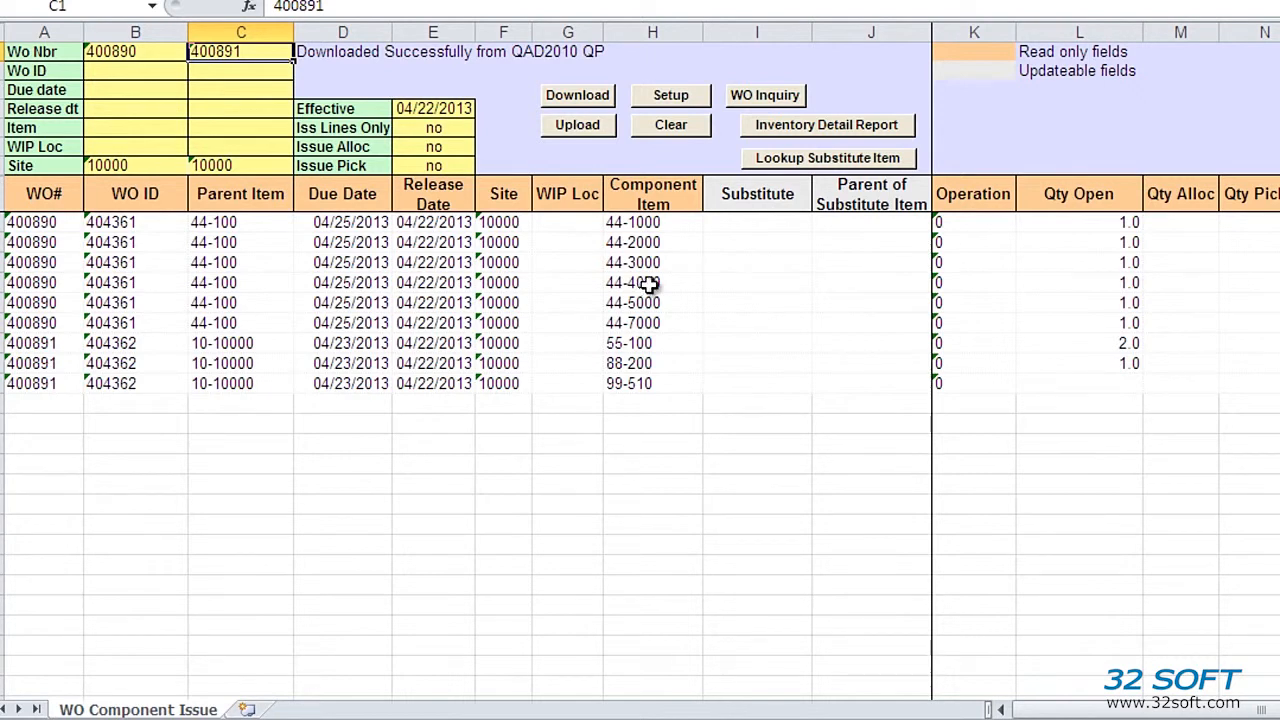
pyautogui.click(762, 97)
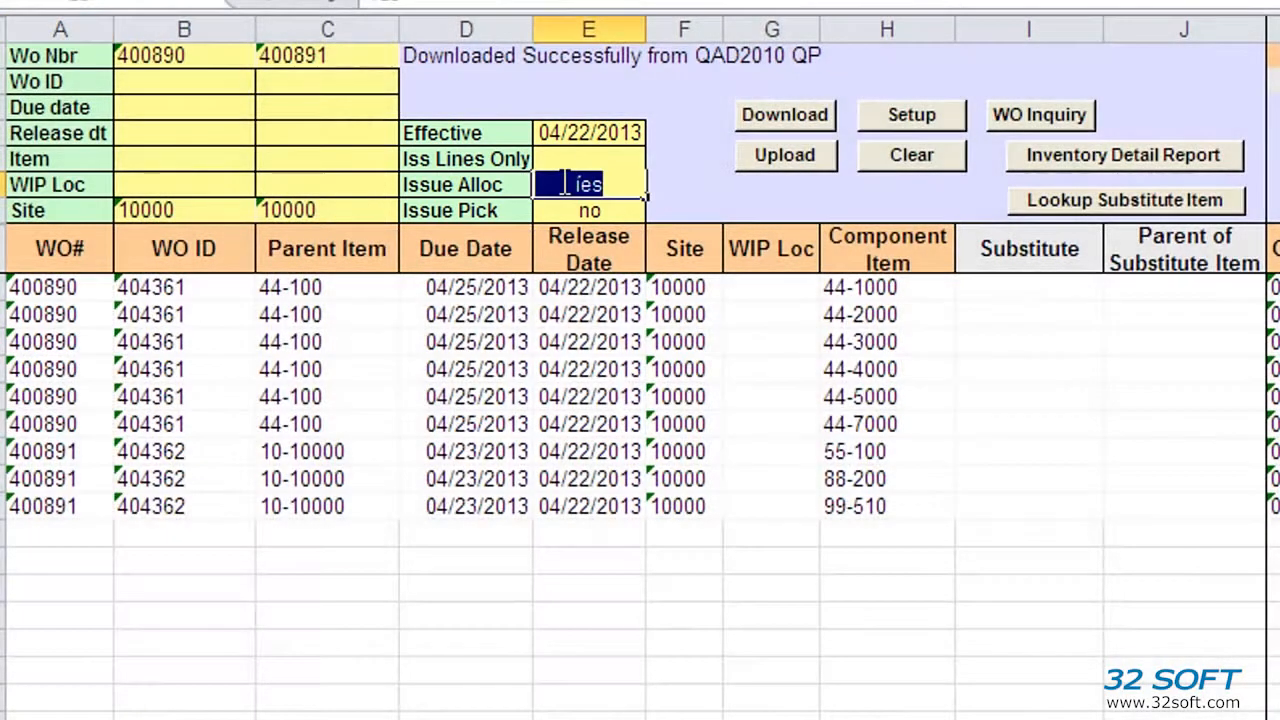
# Step: Set both Issue Alloc and Issue Pick to yes and download the component lines again
pyautogui.write('yes')
pyautogui.press('Tab')
pyautogui.press('Return')
pyautogui.write('yes')
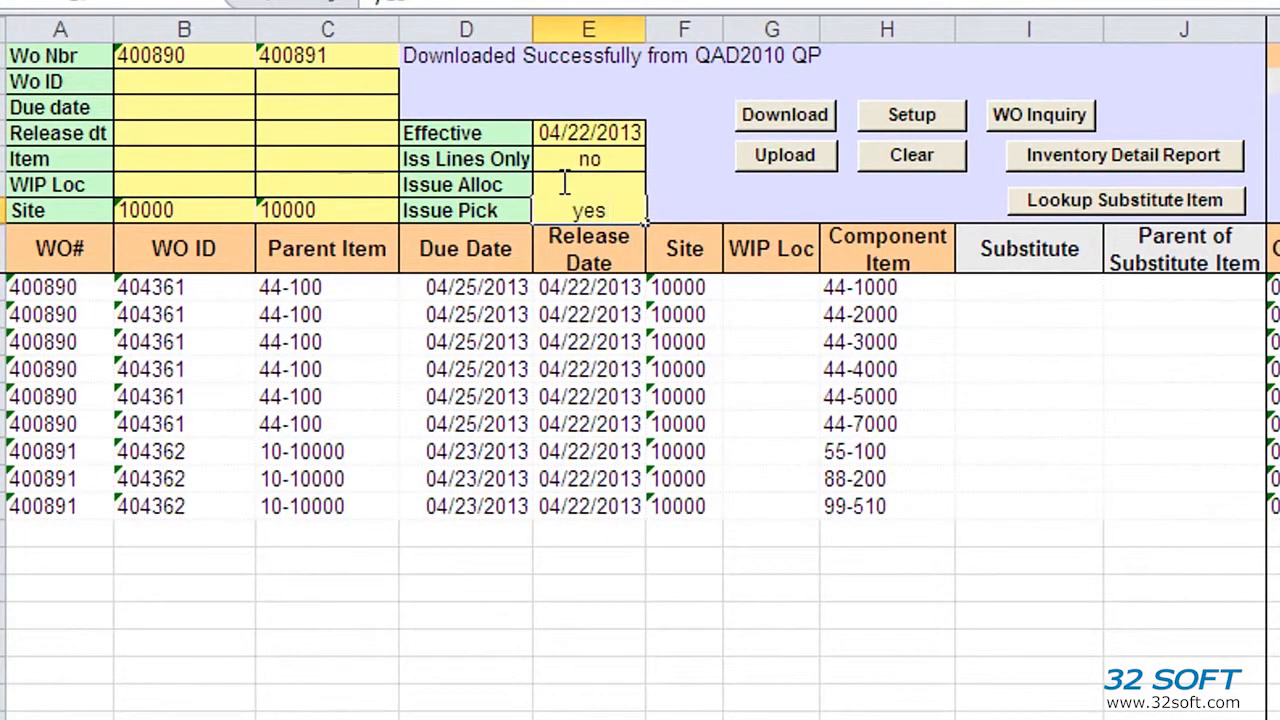
pyautogui.press('Return')
pyautogui.click(785, 114)
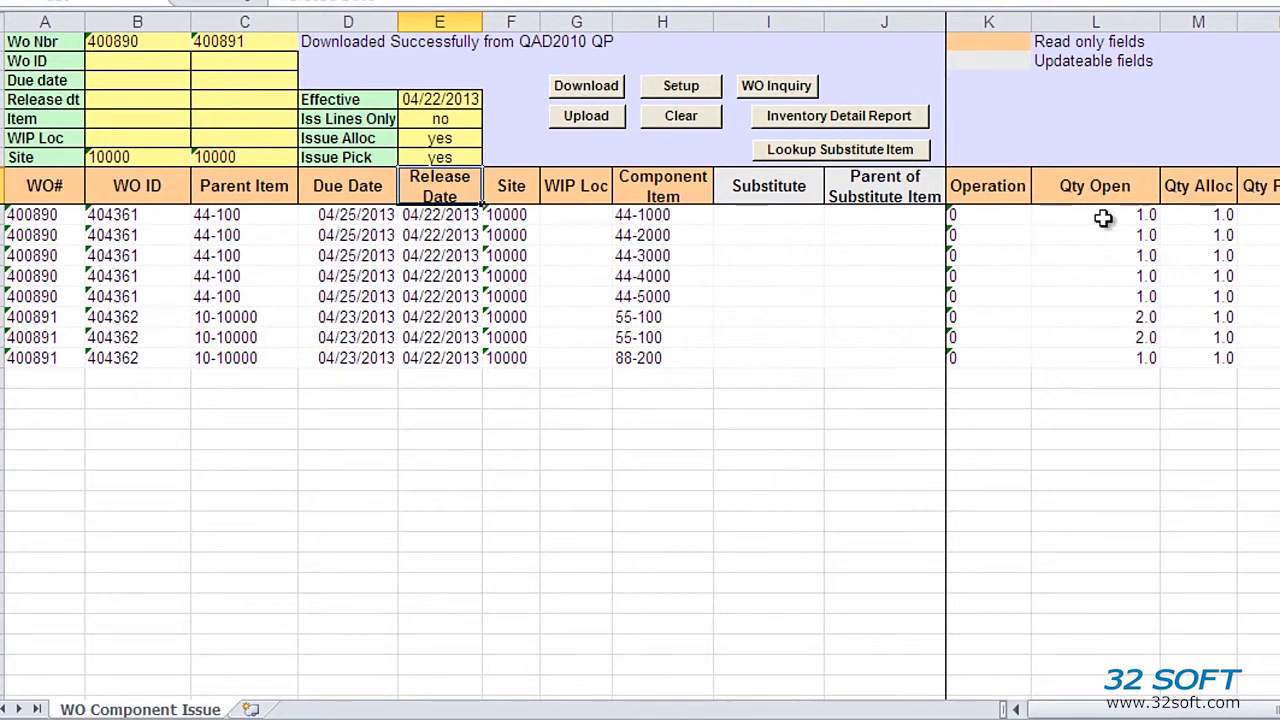
# Step: Examine the Loc, Lot/Serial, Reference and Qty to Iss columns of the component lines and the Iss Lines Only setting
pyautogui.click(1228, 214)
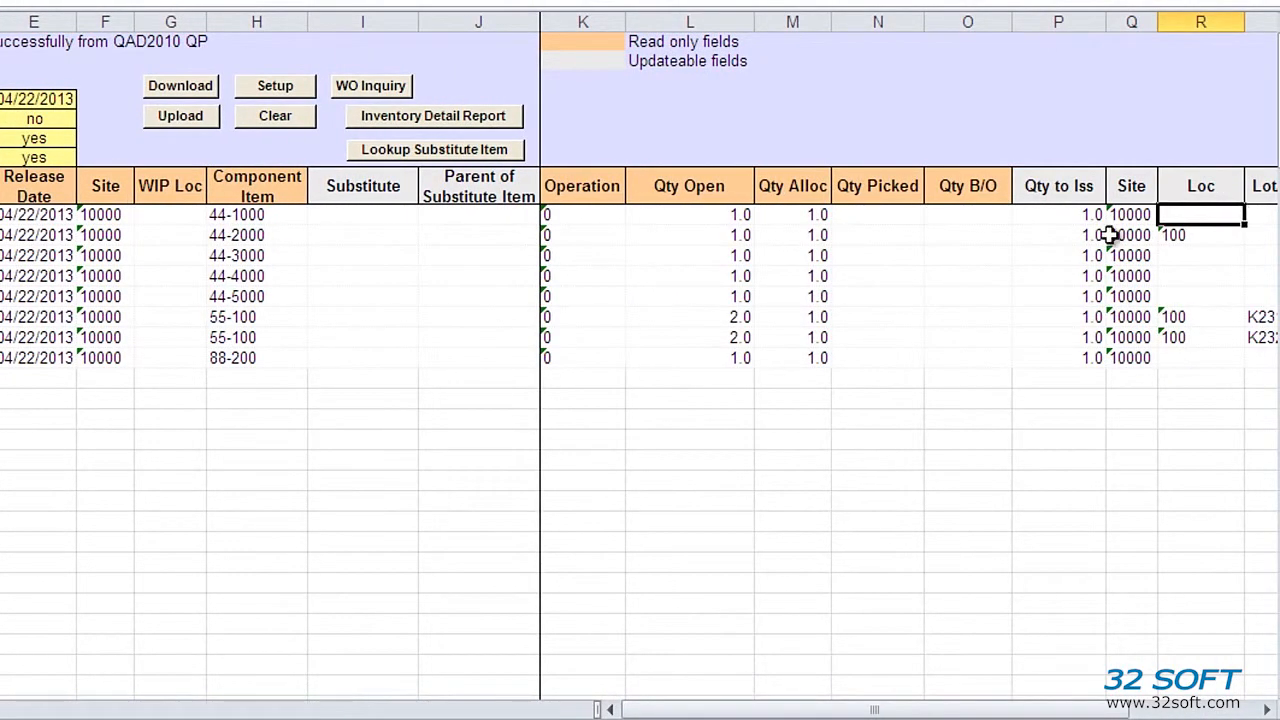
pyautogui.press('Right')
pyautogui.press('Right')
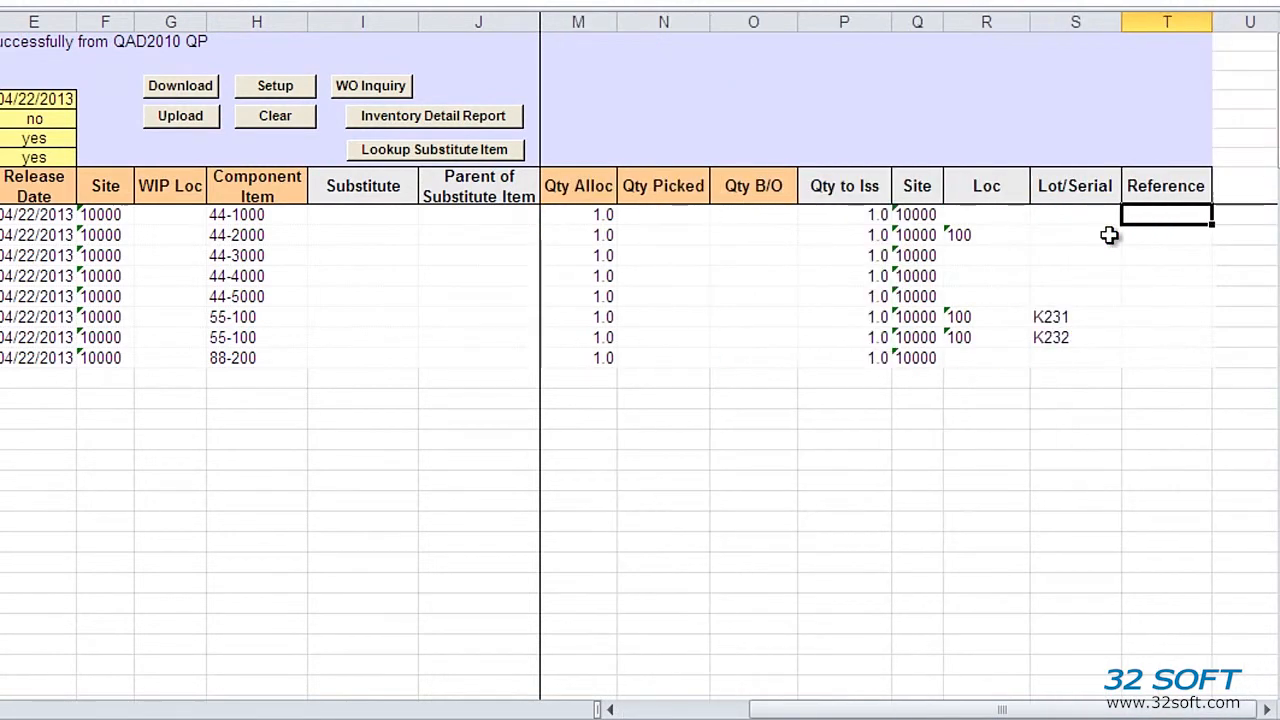
pyautogui.press('Left')
pyautogui.press('Left')
pyautogui.press('Left')
pyautogui.press('Left')
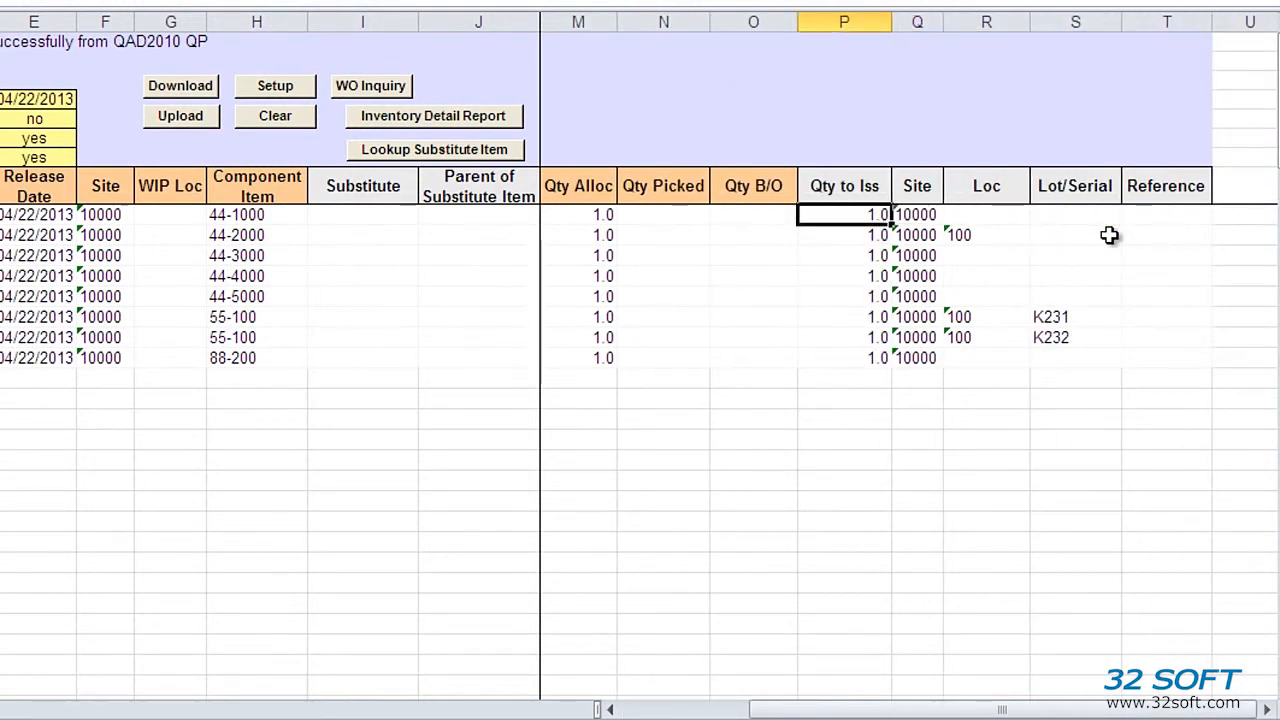
pyautogui.press('Down')
pyautogui.press('Down')
pyautogui.press('Down')
pyautogui.press('Down')
pyautogui.press('Down')
pyautogui.press('Down')
pyautogui.press('Down')
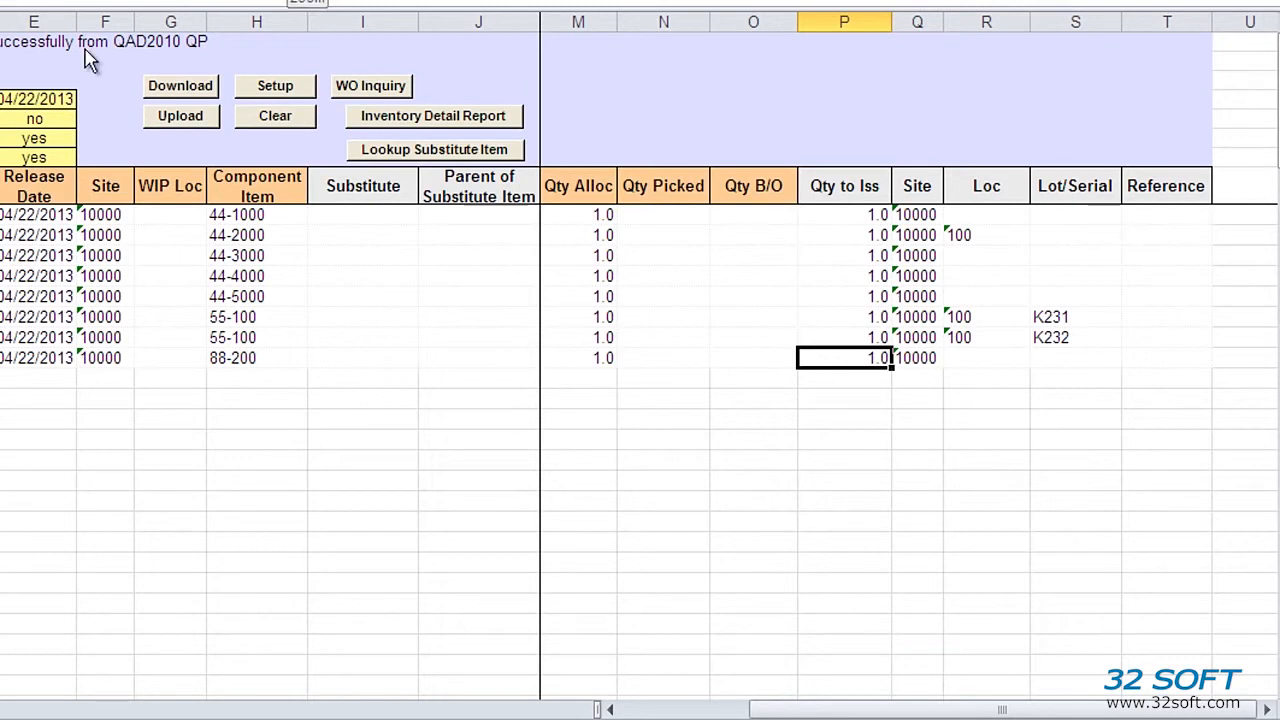
pyautogui.click(33, 120)
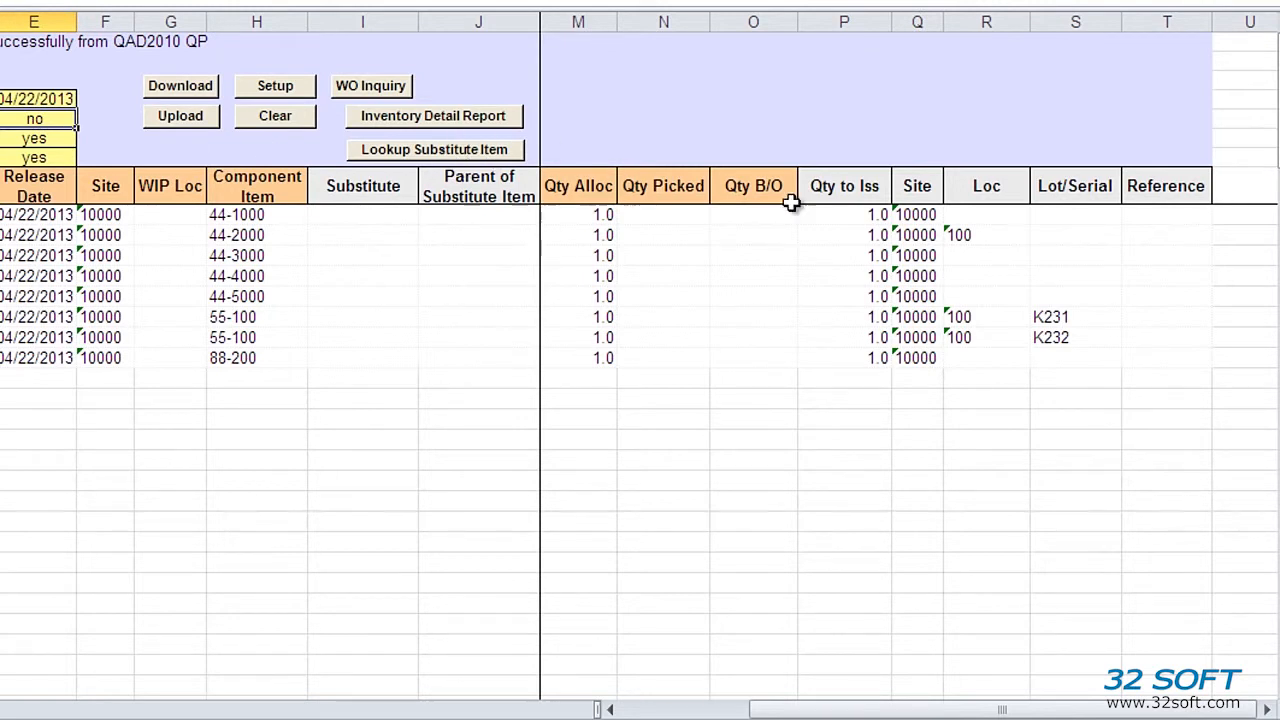
pyautogui.moveTo(872, 212); pyautogui.dragTo(860, 340)
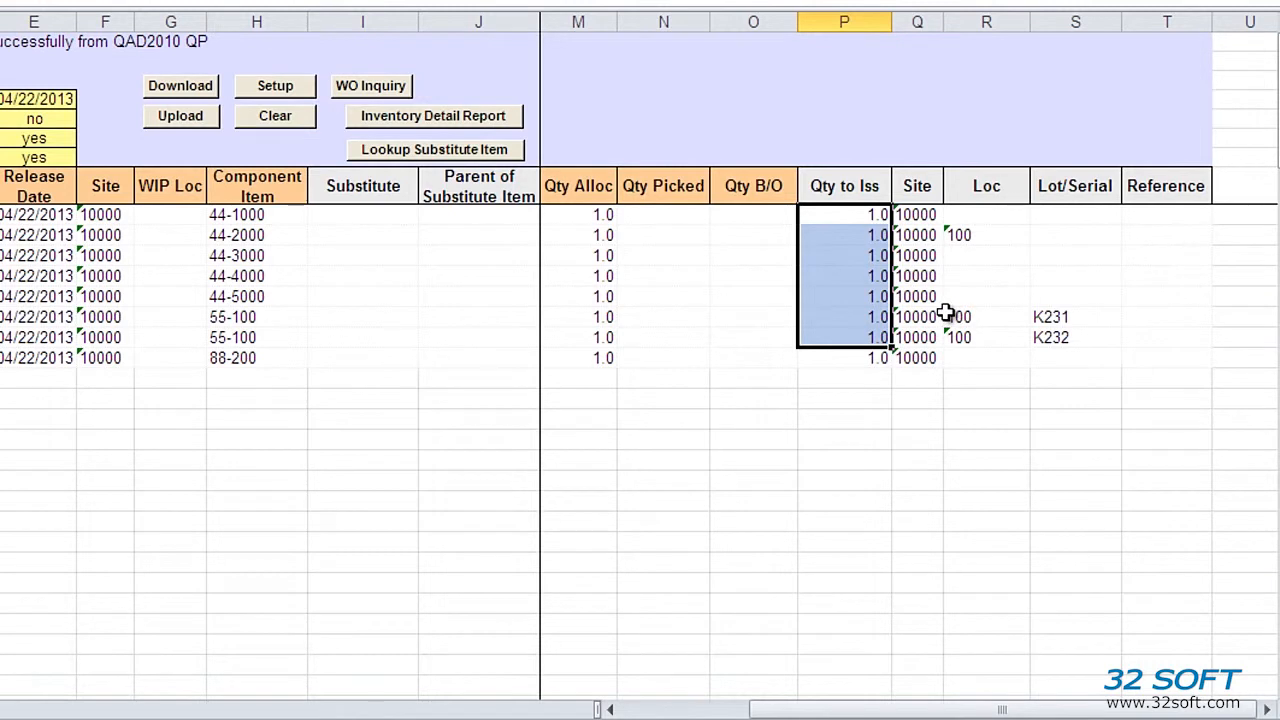
# Step: Look up substitutes for component 44-4000, apply item 05-005 to its Substitute field, and check its Qty to Iss
pyautogui.moveTo(950, 714); pyautogui.dragTo(783, 709)
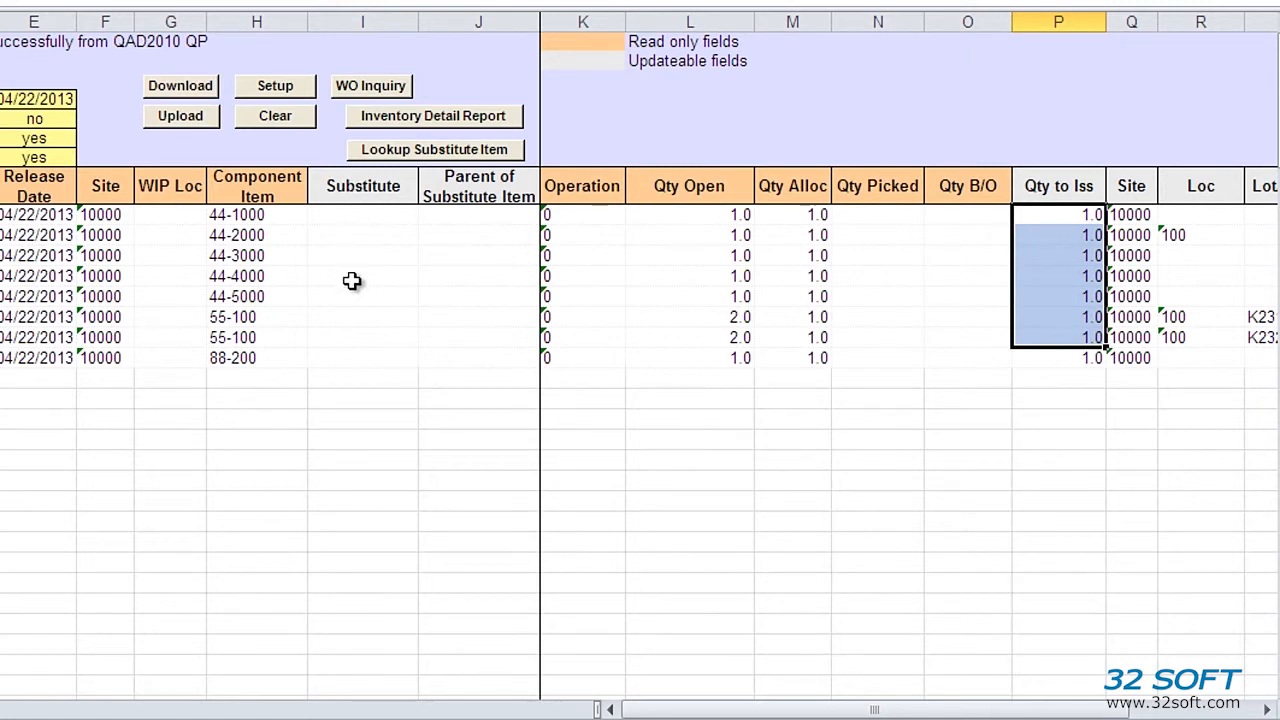
pyautogui.click(318, 278)
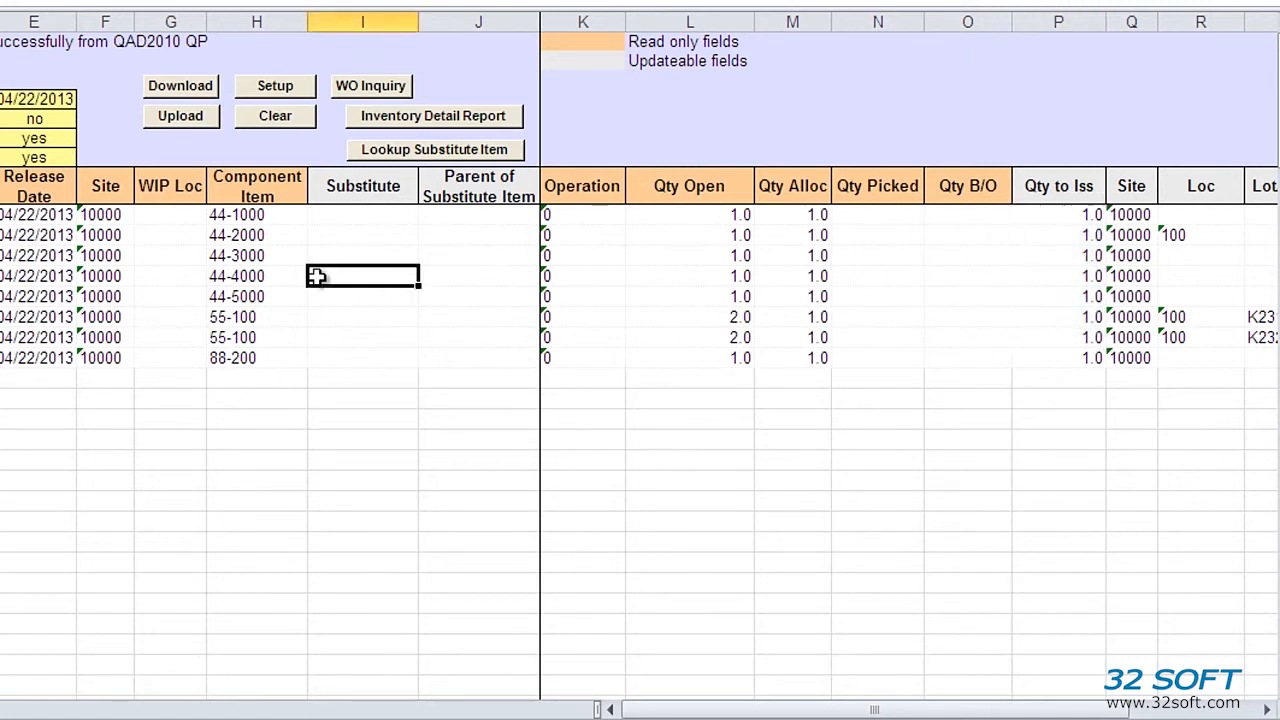
pyautogui.click(243, 277)
pyautogui.click(382, 277)
pyautogui.click(443, 152)
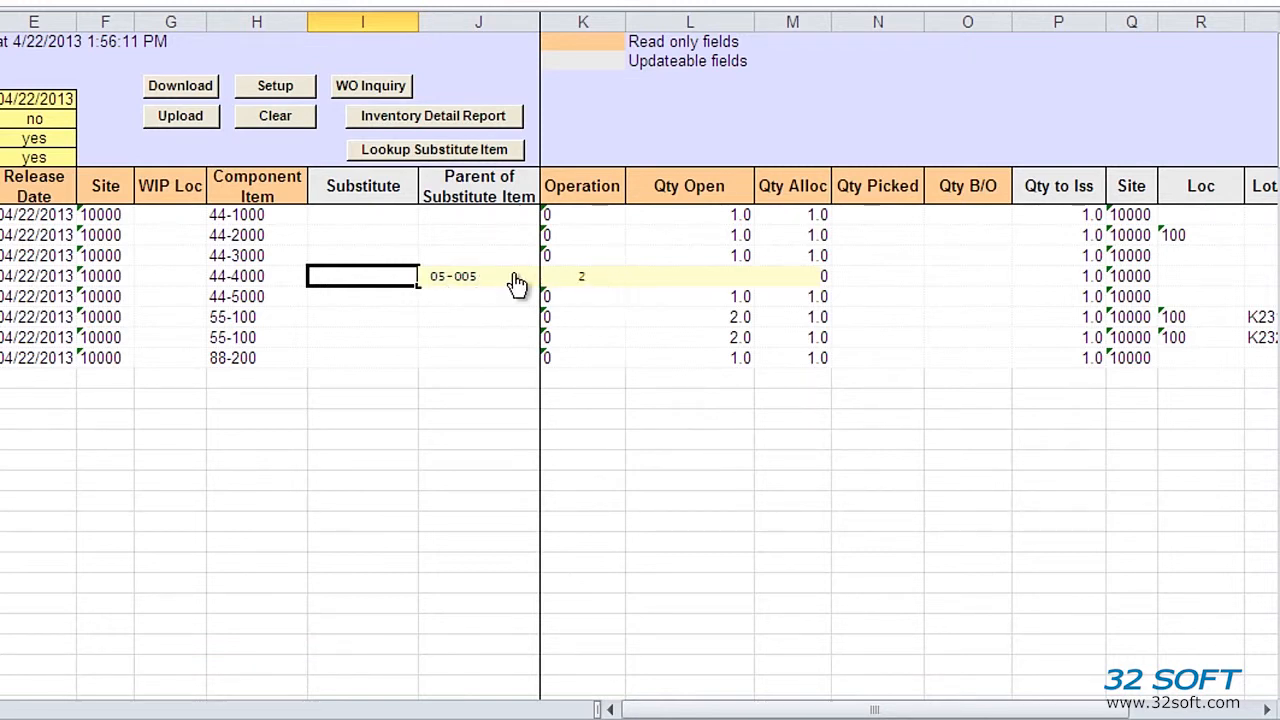
pyautogui.click(457, 280)
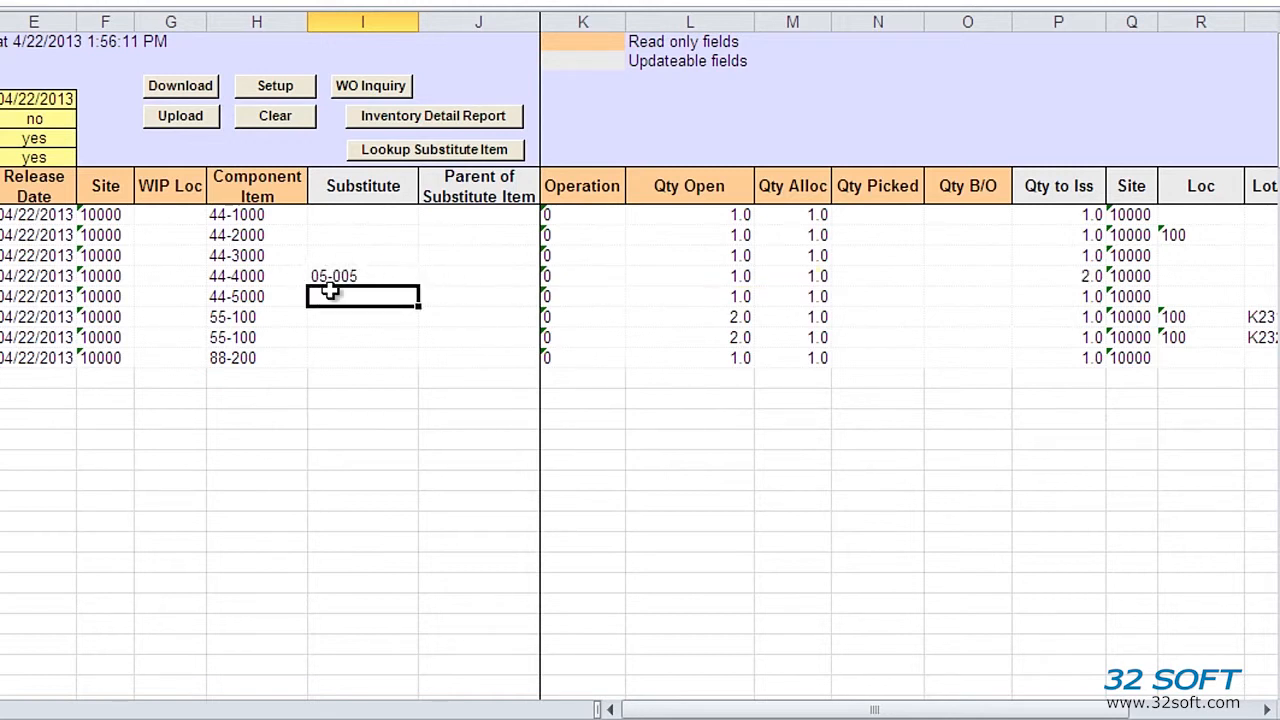
pyautogui.click(1014, 277)
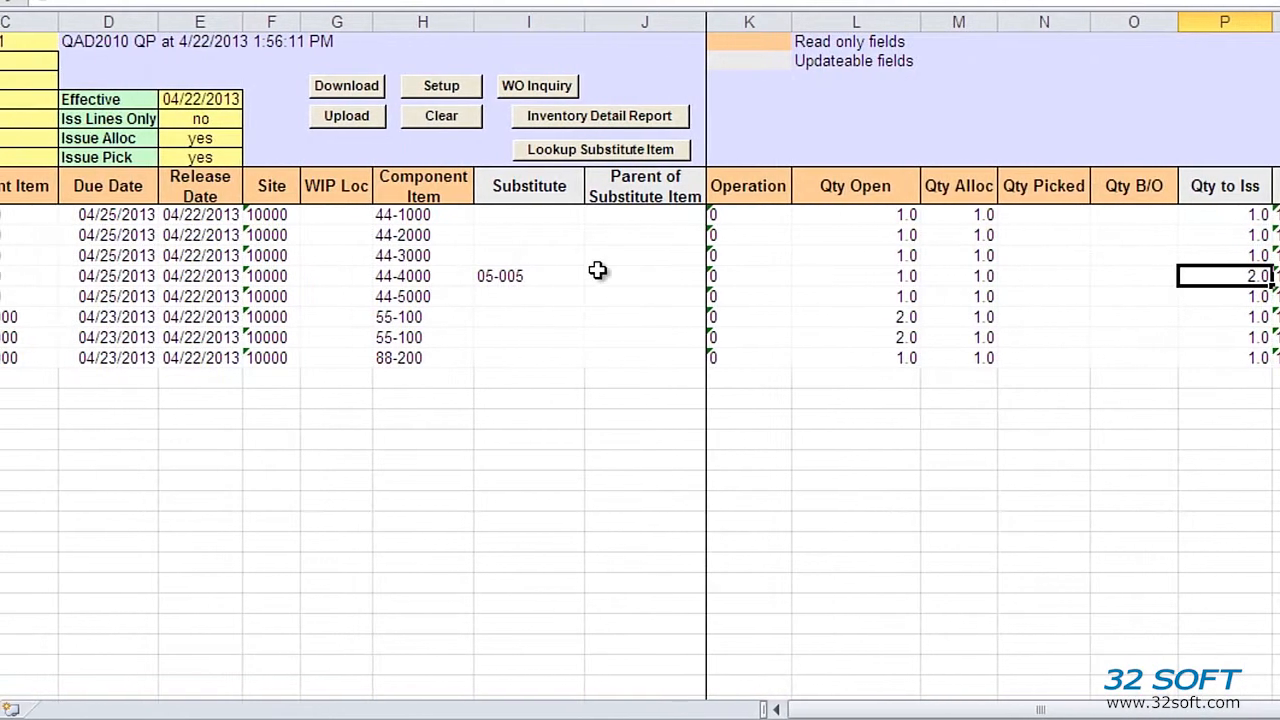
pyautogui.click(550, 276)
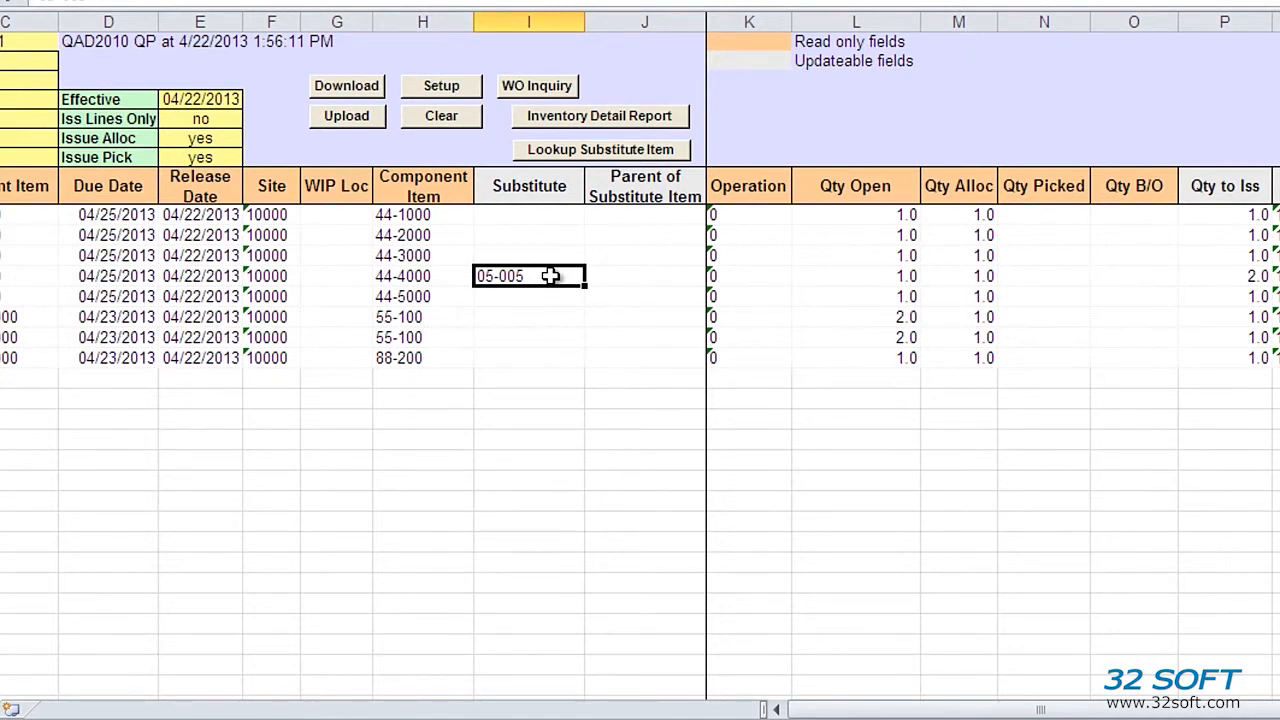
# Step: Try to upload the component issue lines to QAD and dismiss the status report
pyautogui.click(348, 118)
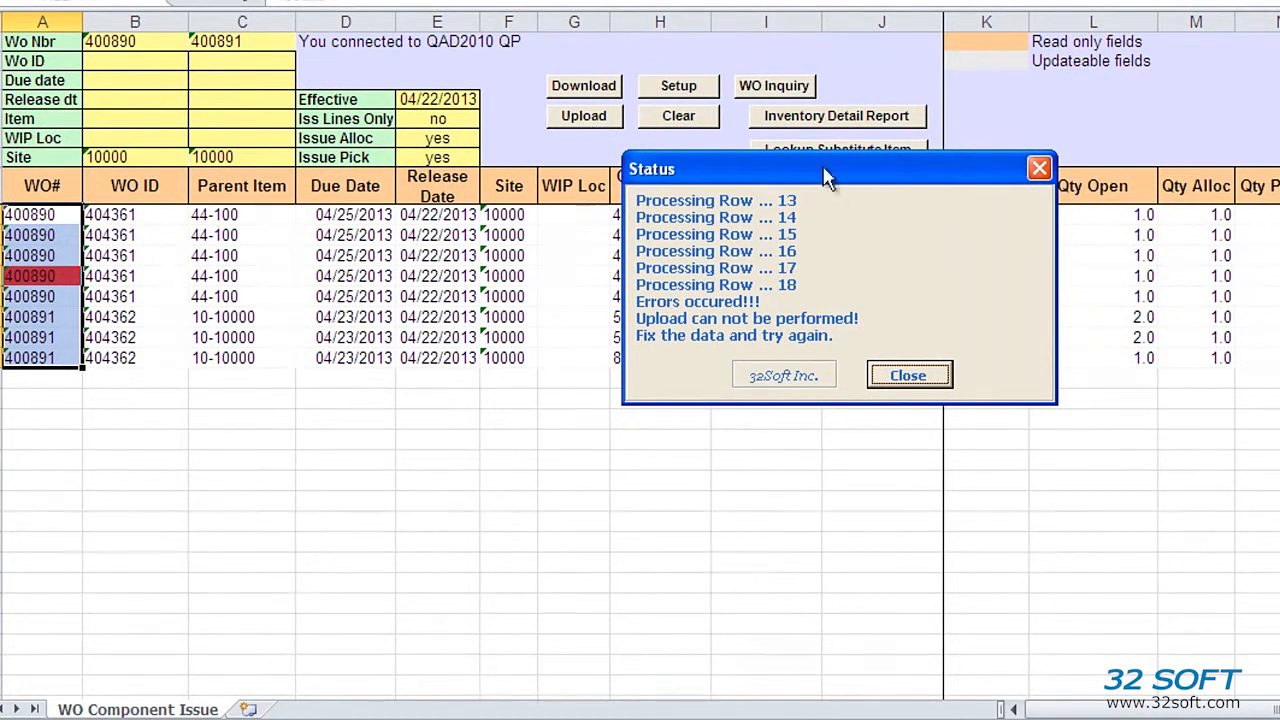
pyautogui.click(940, 377)
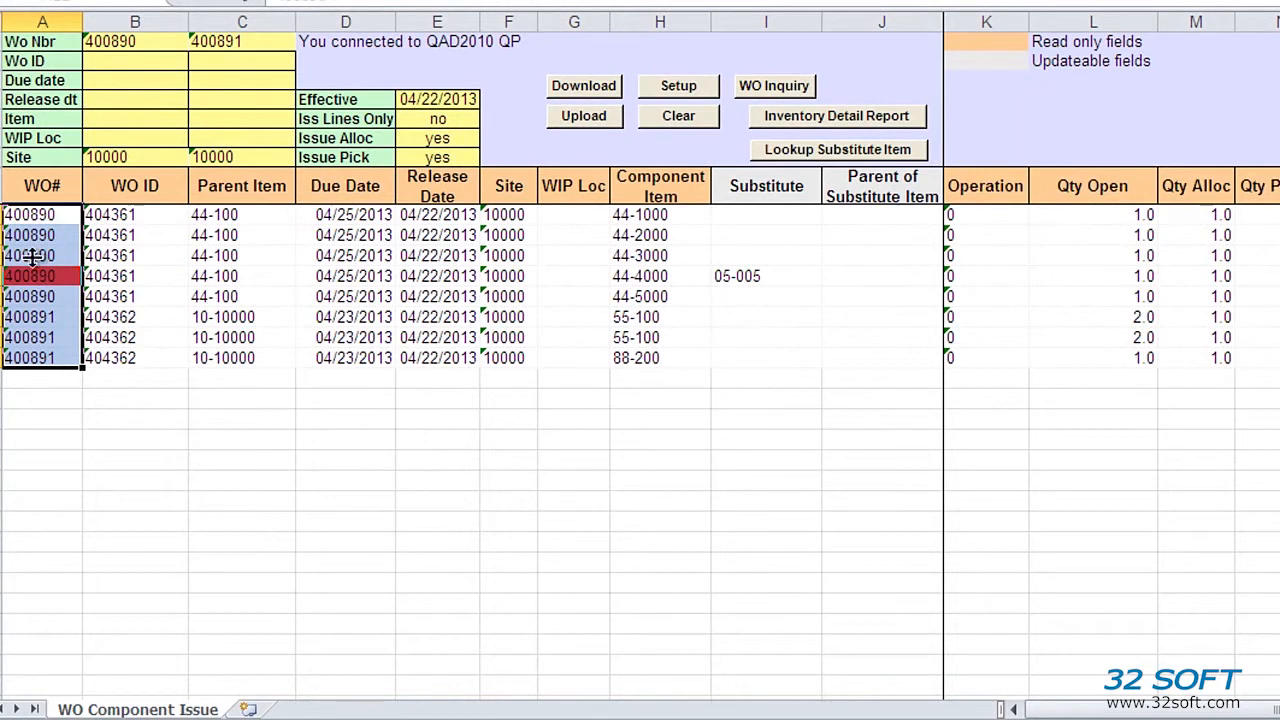
# Step: Examine the red-flagged 44-4000 line, checking its Substitute item and its Site, Loc, Lot/Serial and Reference fields
pyautogui.click(150, 317)
pyautogui.moveTo(60, 276)
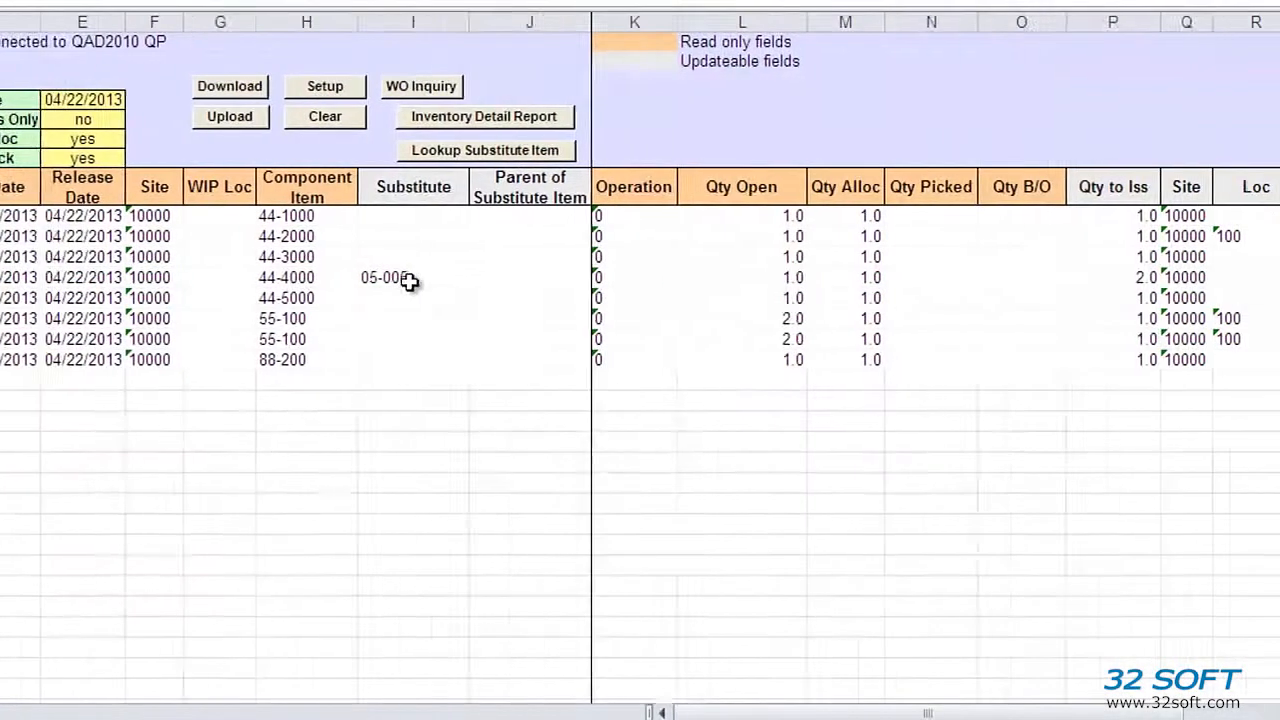
pyautogui.click(405, 279)
pyautogui.moveTo(1005, 712); pyautogui.dragTo(1075, 712)
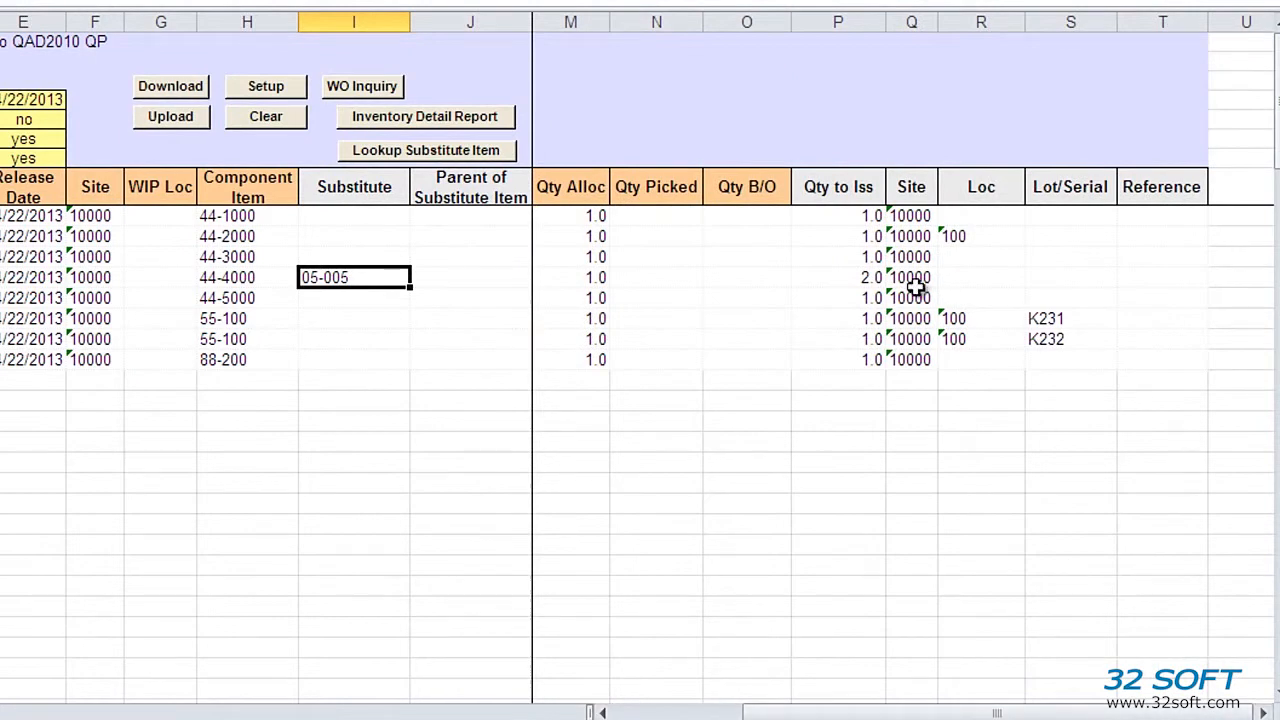
pyautogui.moveTo(920, 277); pyautogui.dragTo(1143, 280)
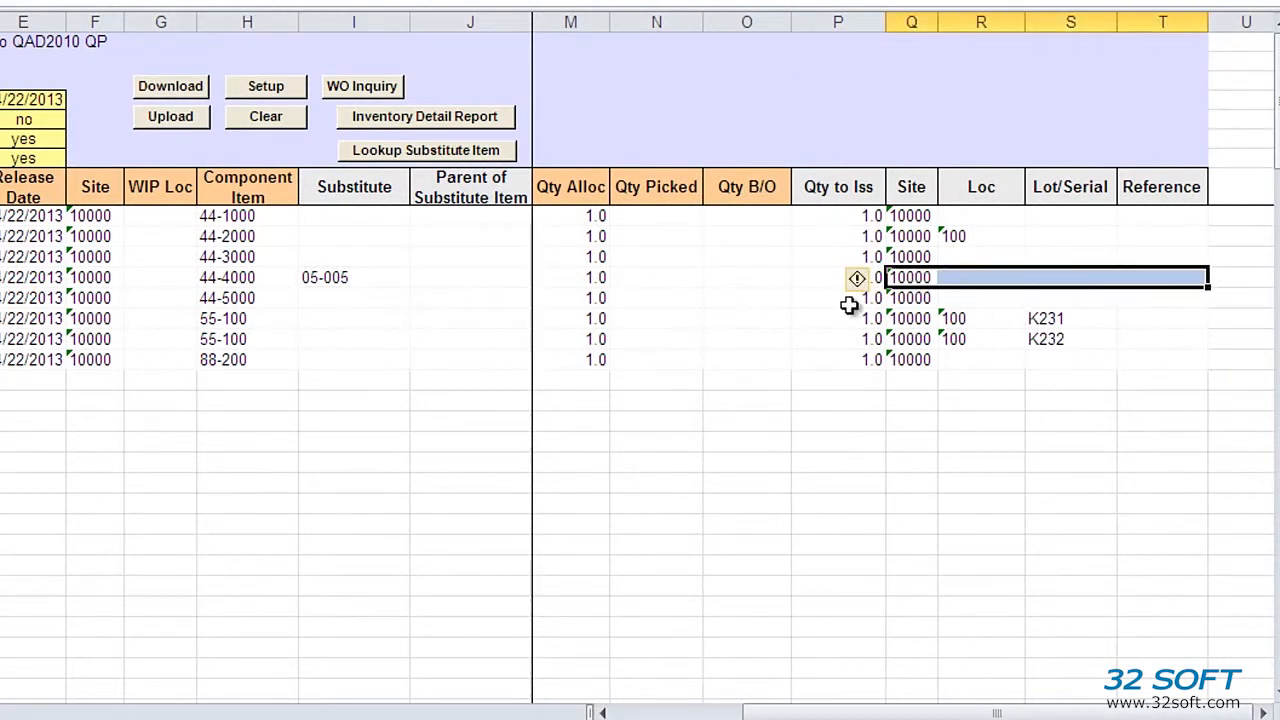
# Step: Run the Inventory Detail Report for substitute item 05-005, review its stock by site, and close the report
pyautogui.click(340, 278)
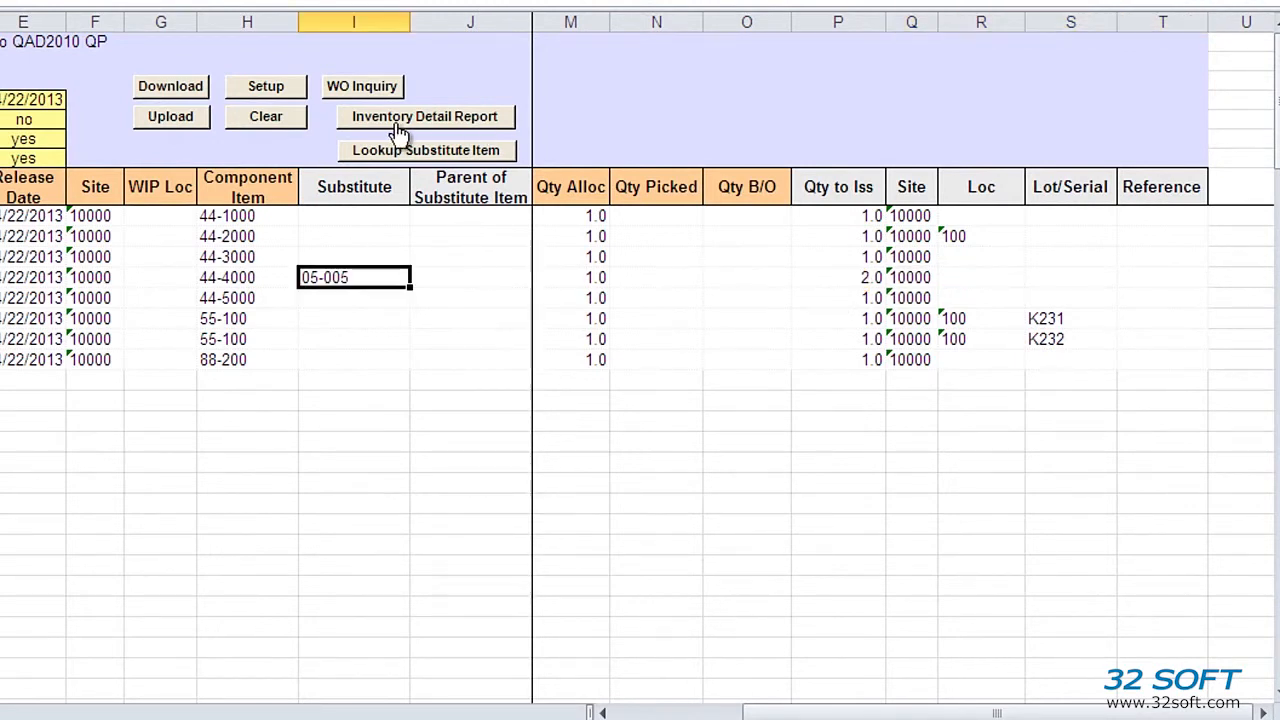
pyautogui.click(446, 126)
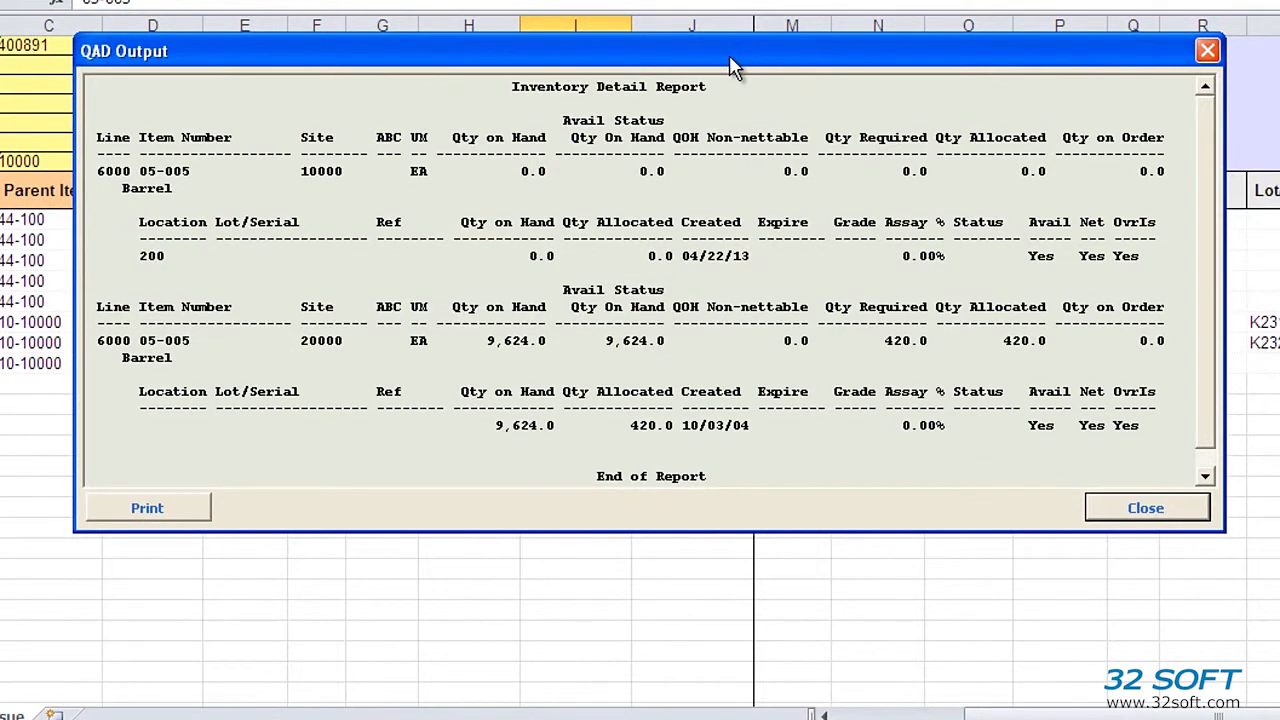
pyautogui.moveTo(730, 58); pyautogui.dragTo(755, 167)
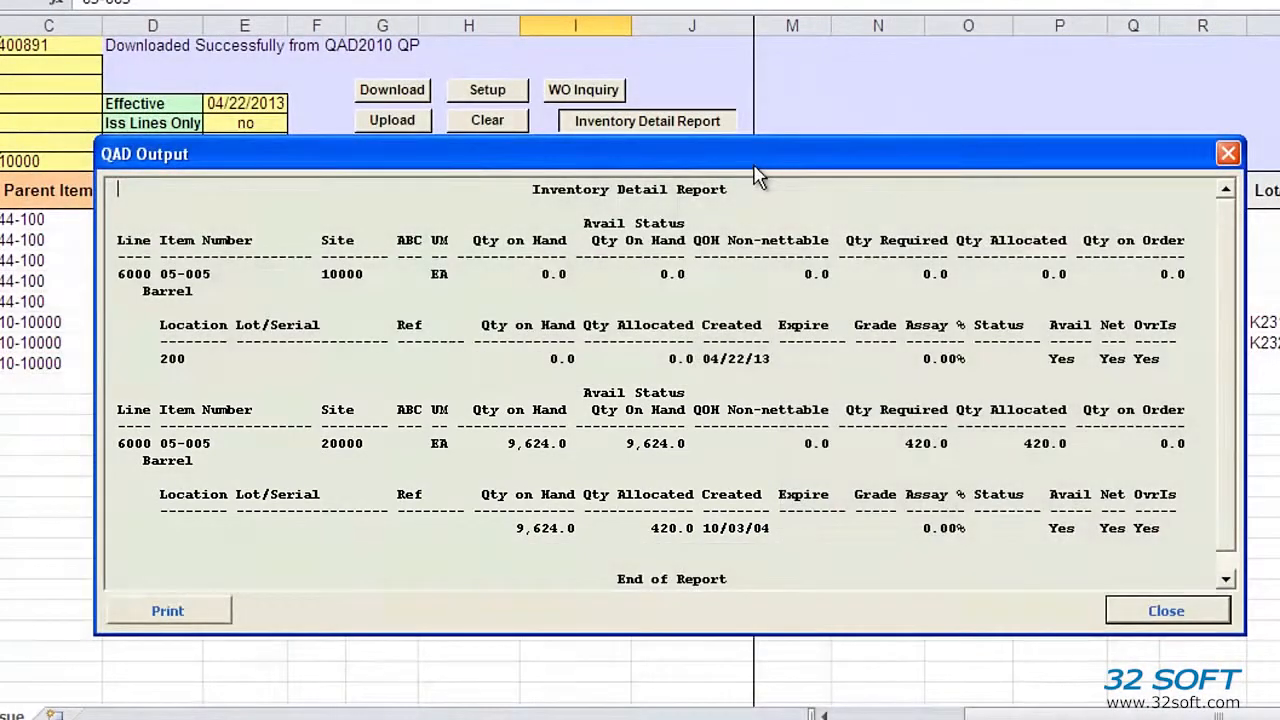
pyautogui.moveTo(1232, 158); pyautogui.dragTo(1146, 322)
pyautogui.click(1144, 318)
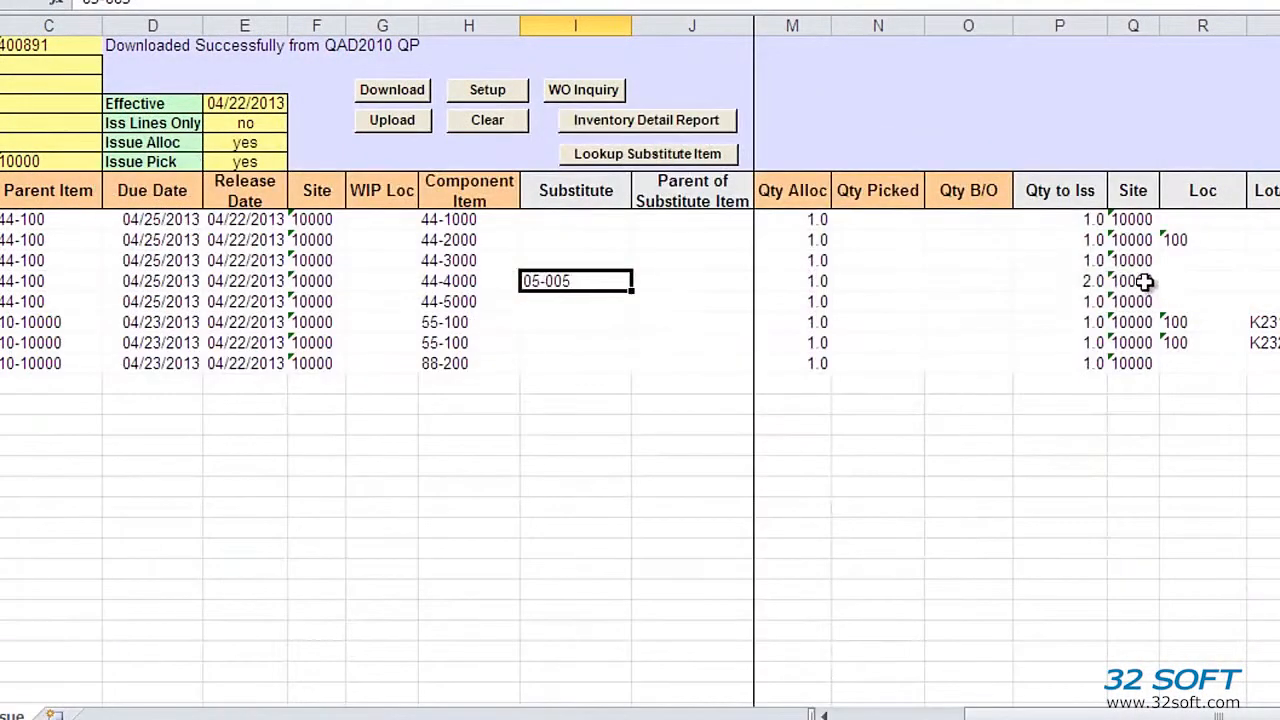
# Step: Set the issue Site of the 44-4000 line to 20000, upload the component issues to QAD, and dismiss the status report
pyautogui.click(1147, 279)
pyautogui.write('20000')
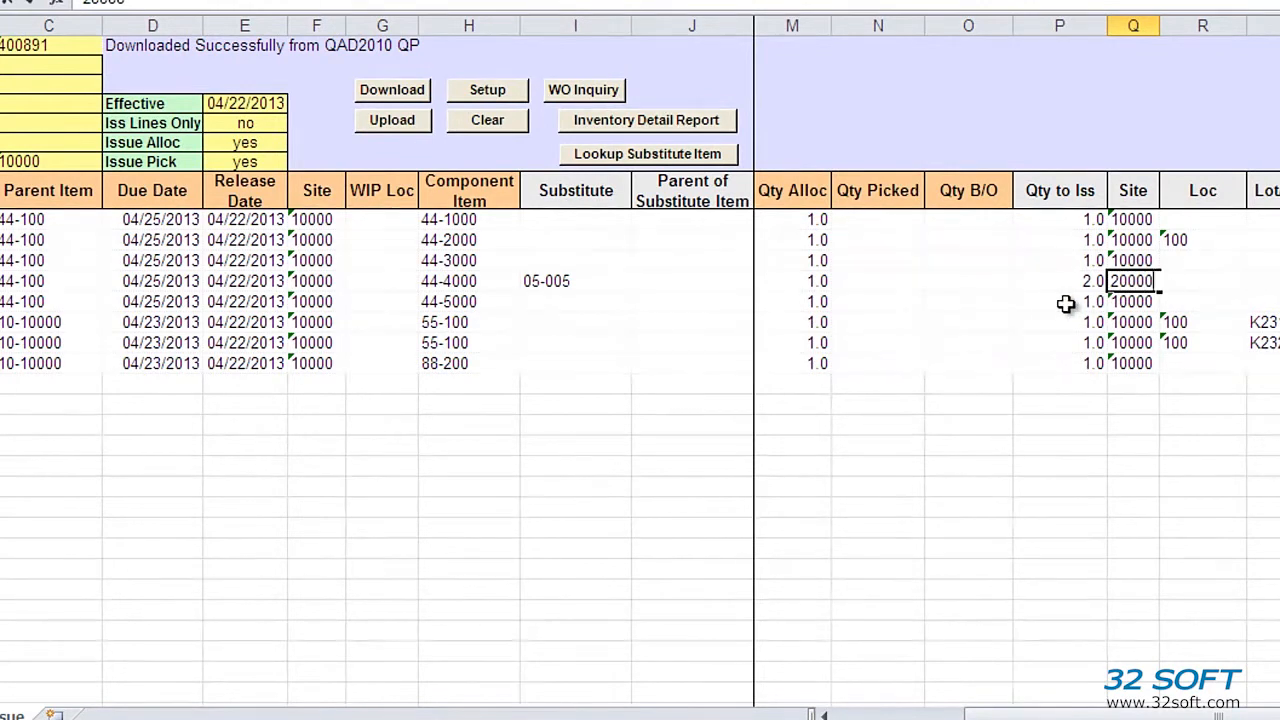
pyautogui.press('Return')
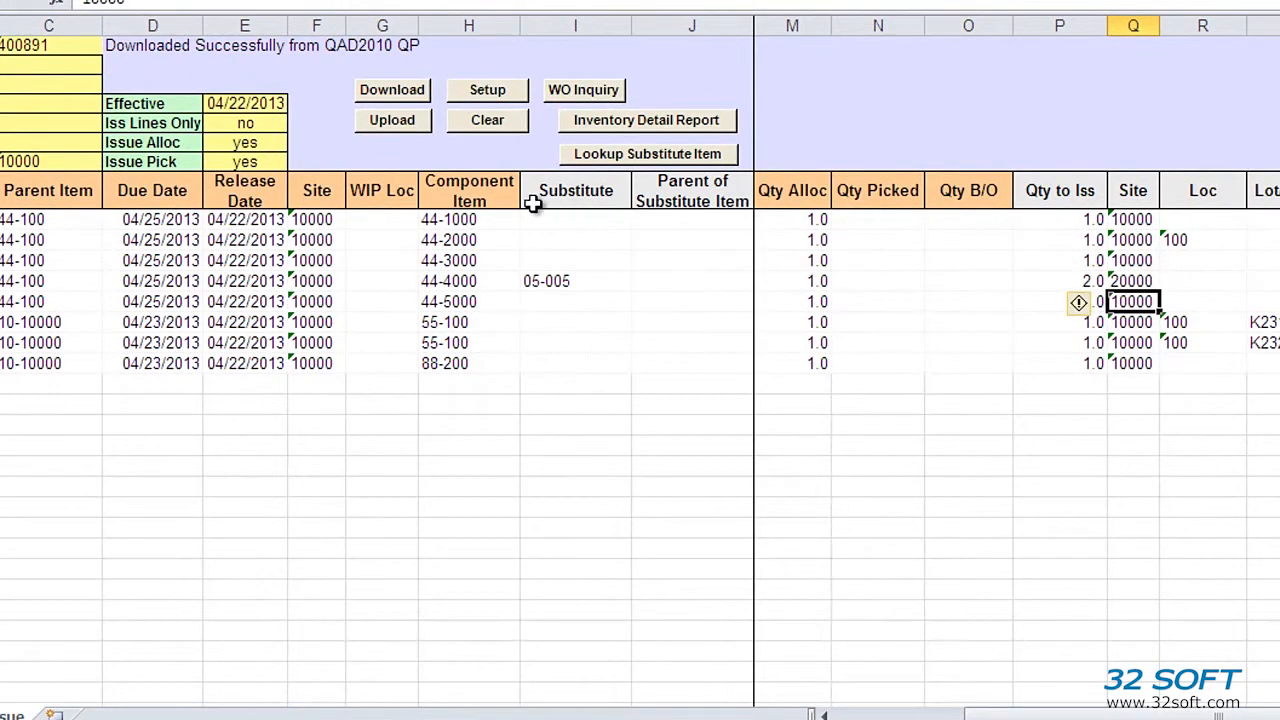
pyautogui.click(403, 121)
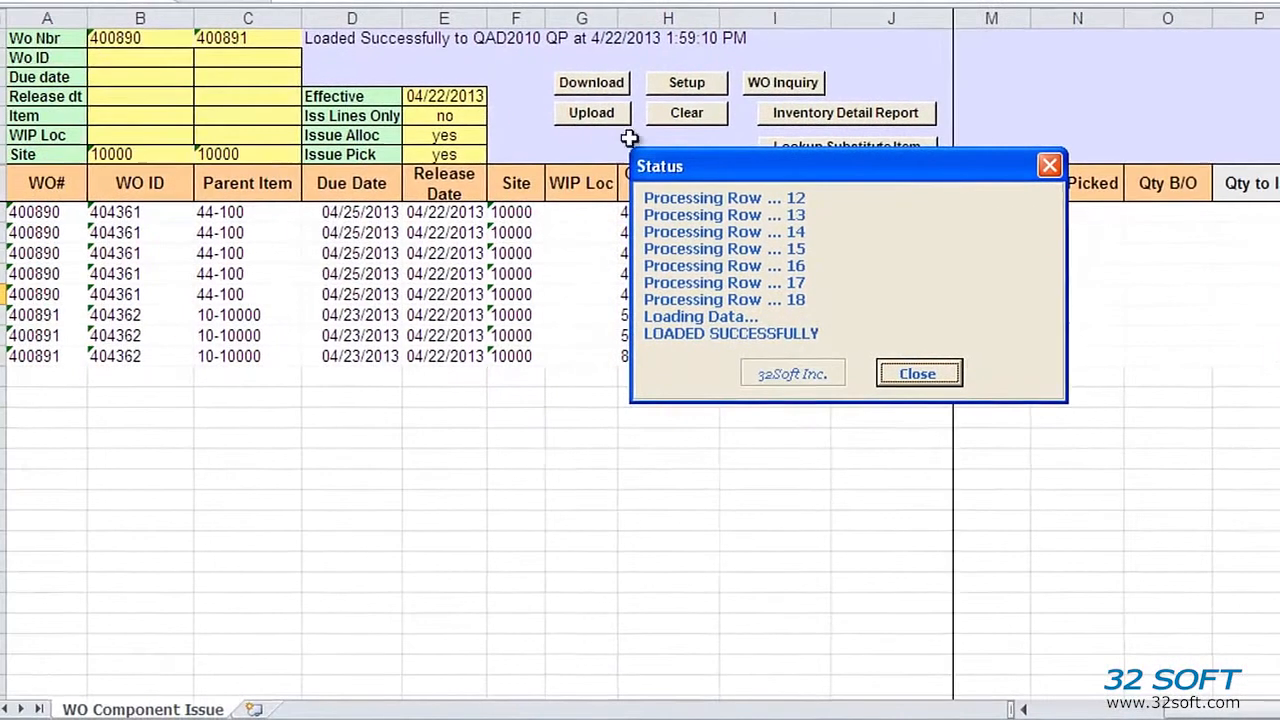
pyautogui.click(924, 380)
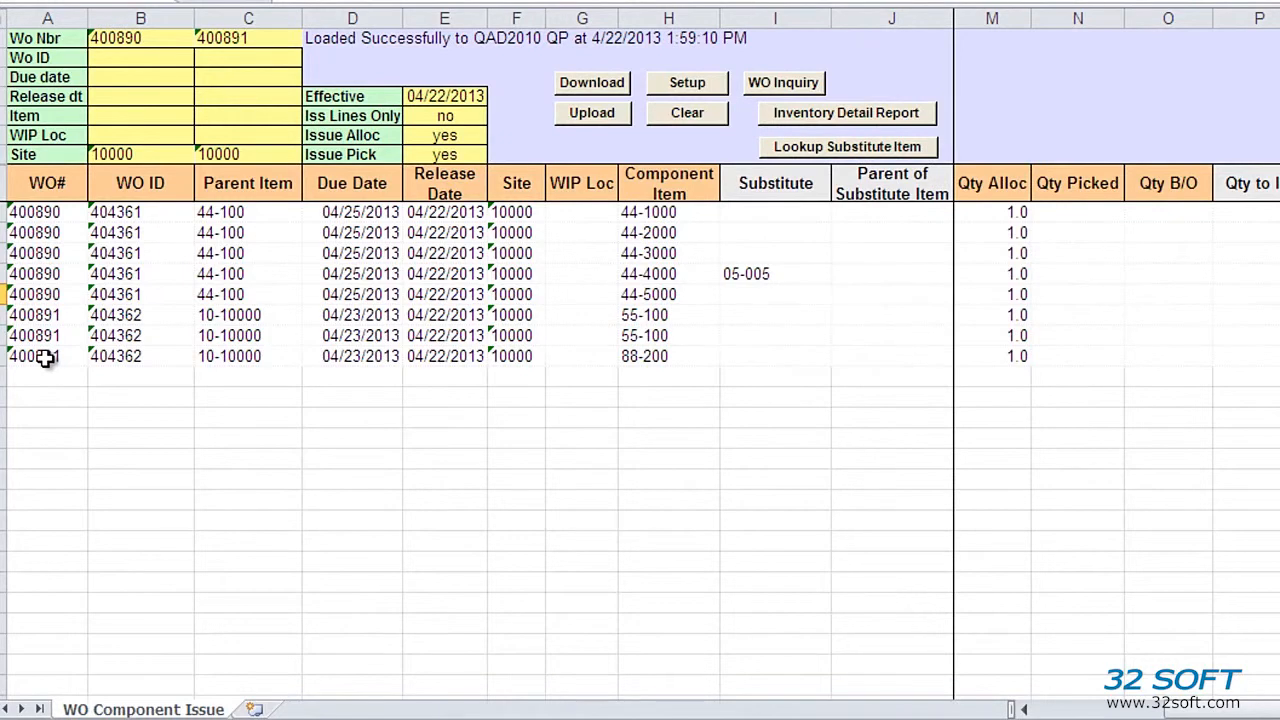
# Step: Run a WO Inquiry for the work order on the 88-200 component line
pyautogui.click(45, 358)
pyautogui.click(797, 82)
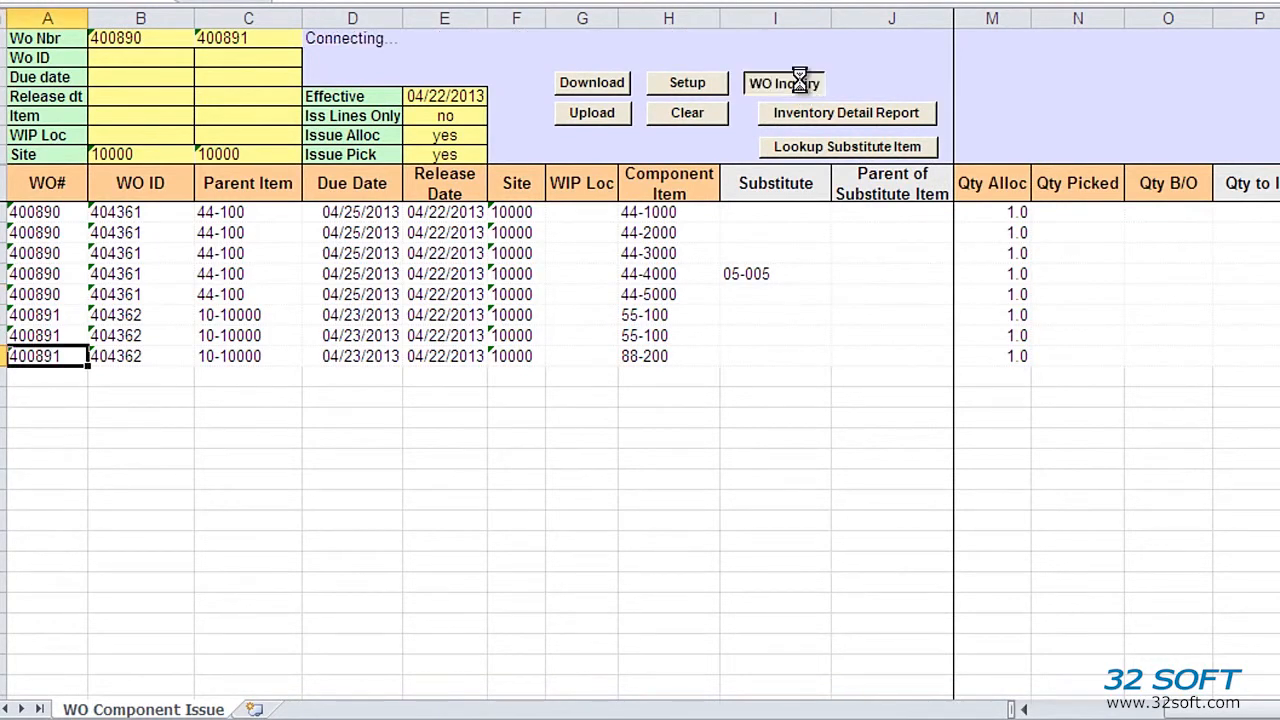